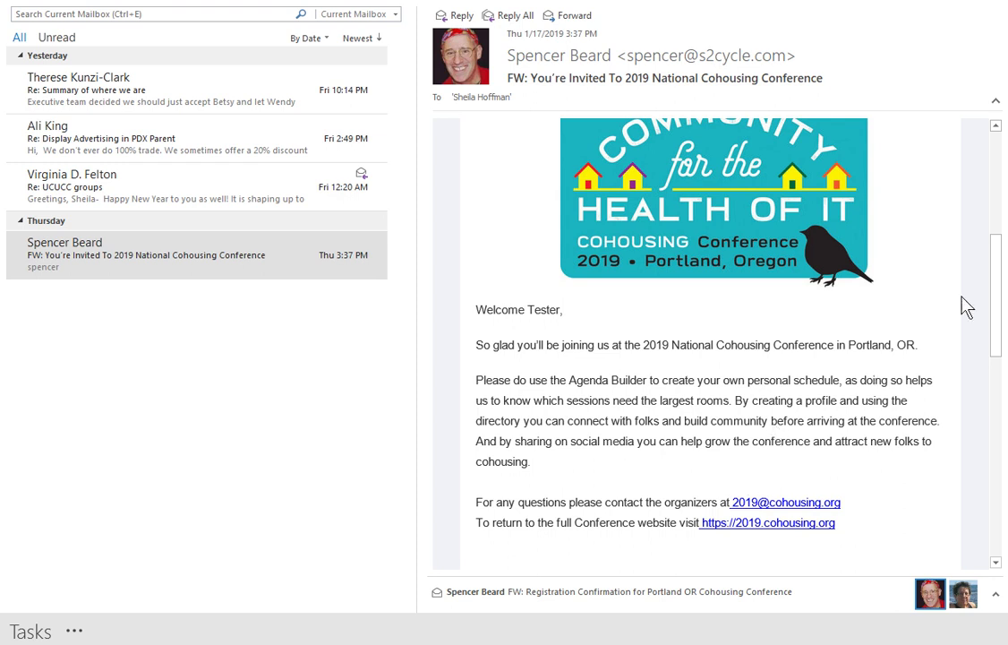
Scroll the conference invitation email and follow its SET YOUR PASSWORD link to Sched
{"action": "left_click_drag", "start_coordinate": [1000, 306], "coordinate": [995, 434]}
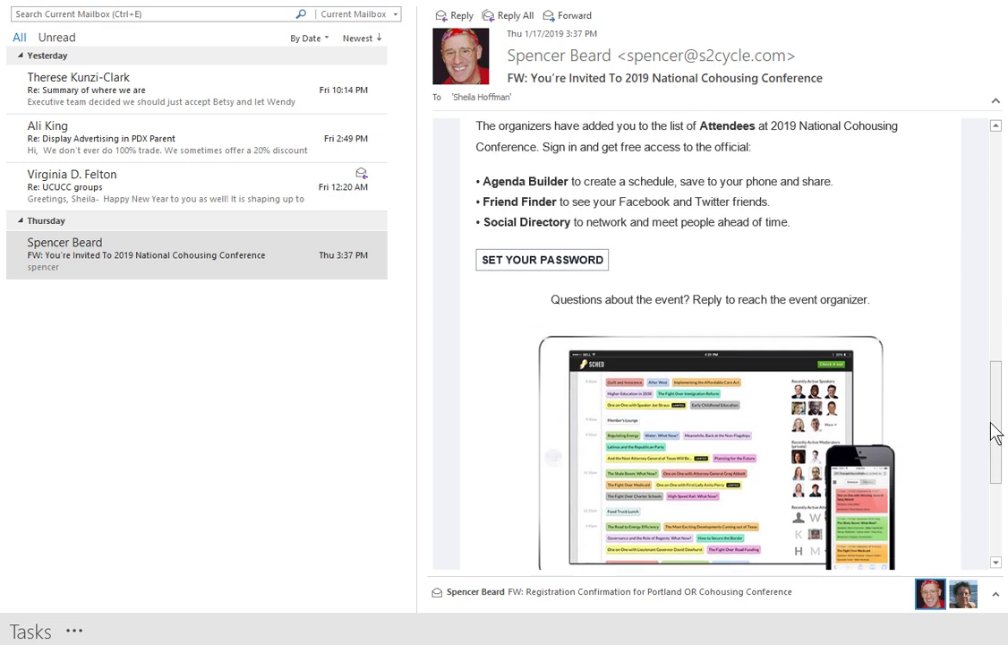
{"action": "left_click", "coordinate": [561, 260]}
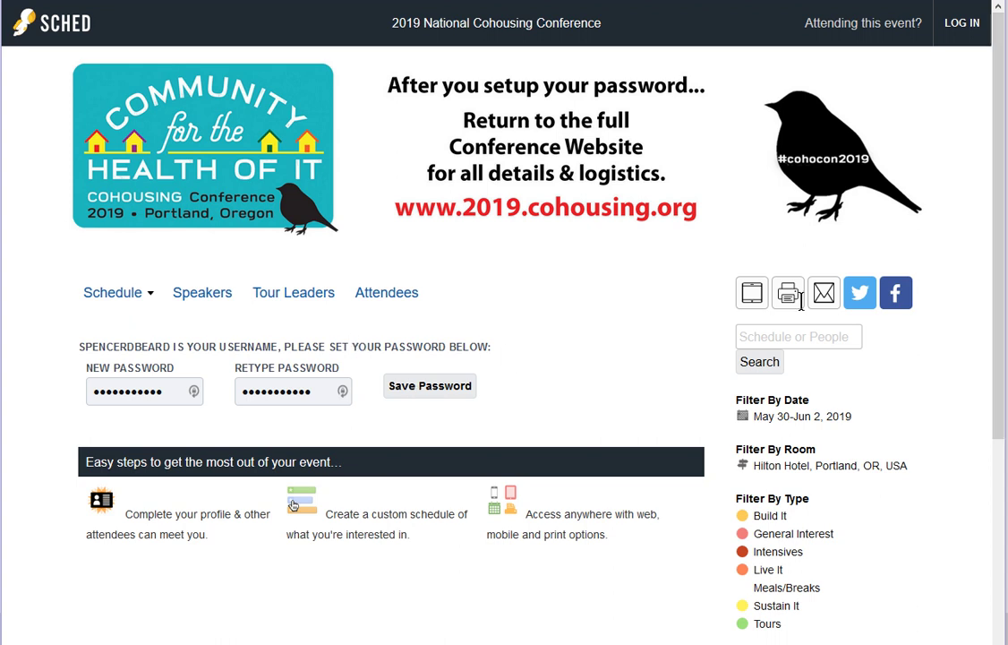
Save the new password to sign in and open the avatar's My Sched / Settings menu
{"action": "left_click", "coordinate": [960, 25]}
{"action": "left_click", "coordinate": [89, 374]}
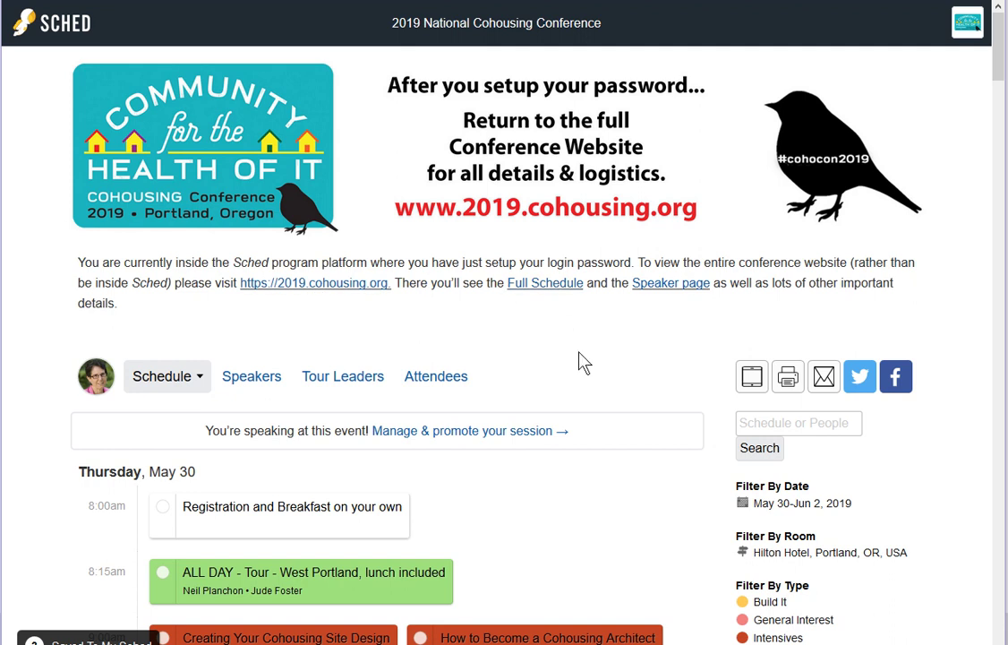
{"action": "scroll", "coordinate": [580, 360], "scroll_direction": "down", "scroll_amount": 2}
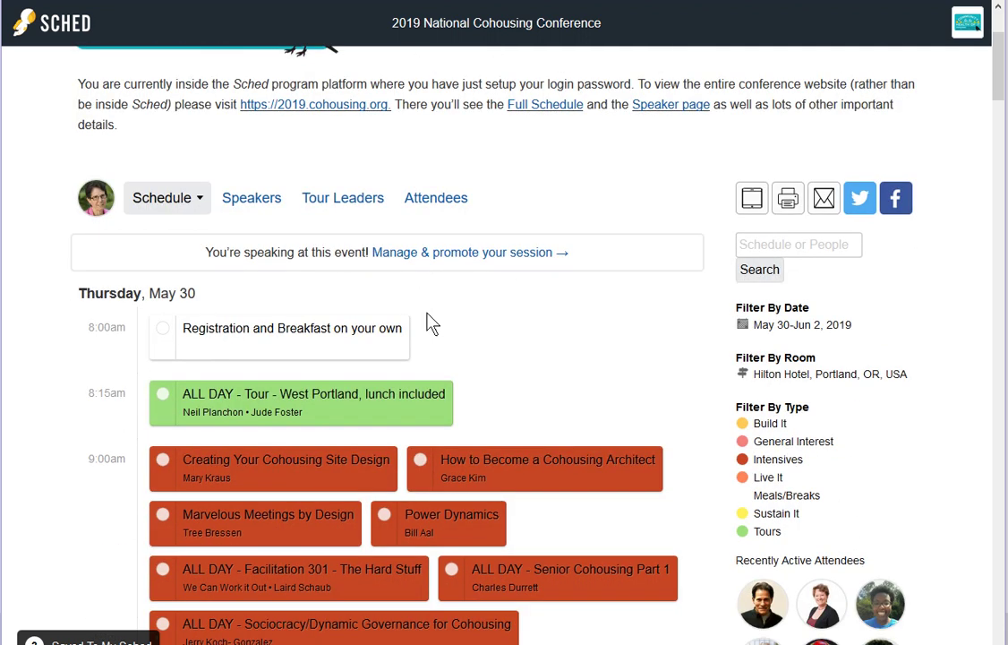
{"action": "mouse_move", "coordinate": [94, 195]}
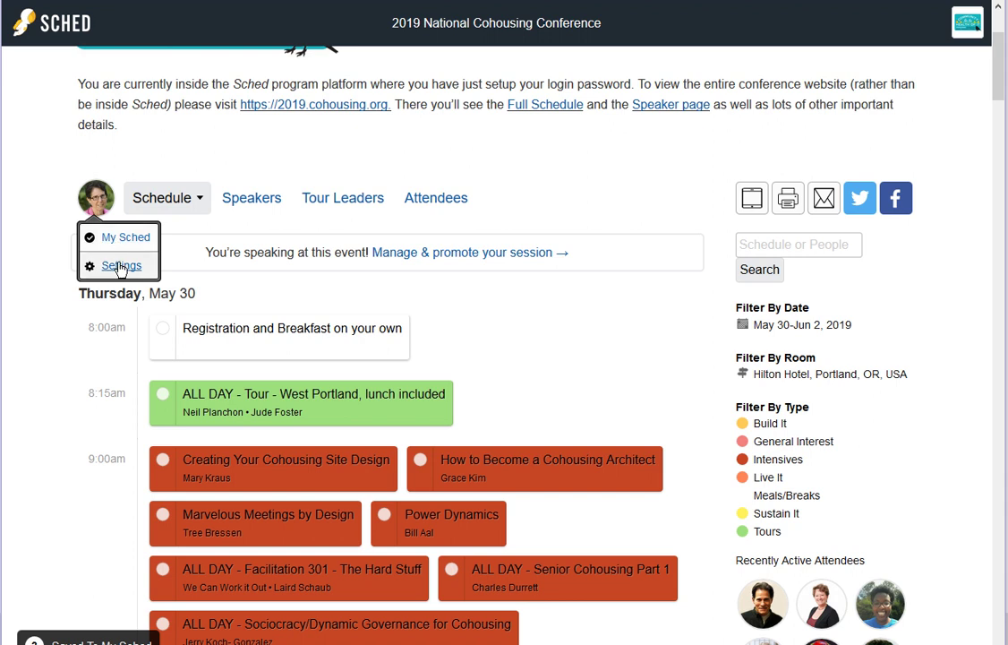
In profile settings, switch off public profile, email reminders and organizer announcements
{"action": "left_click", "coordinate": [121, 267]}
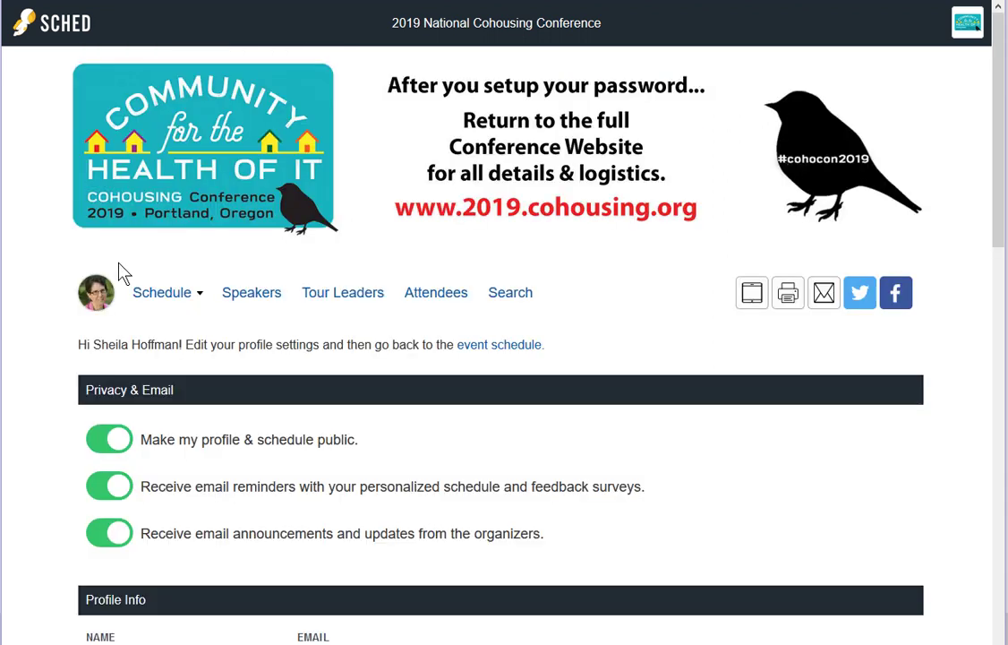
{"action": "left_click", "coordinate": [109, 443]}
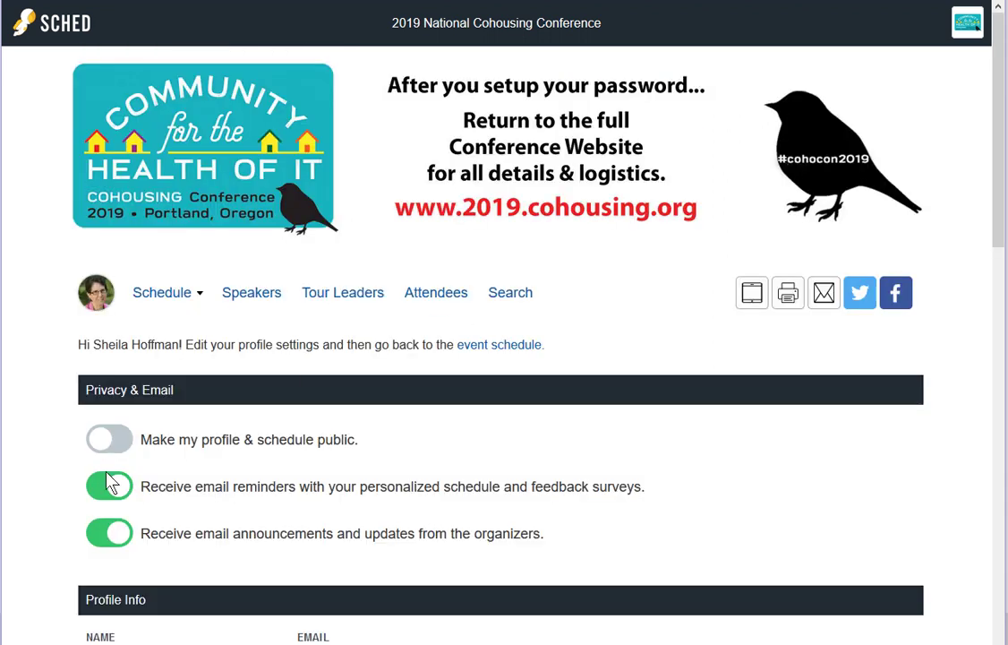
{"action": "left_click", "coordinate": [107, 486]}
{"action": "left_click", "coordinate": [98, 533]}
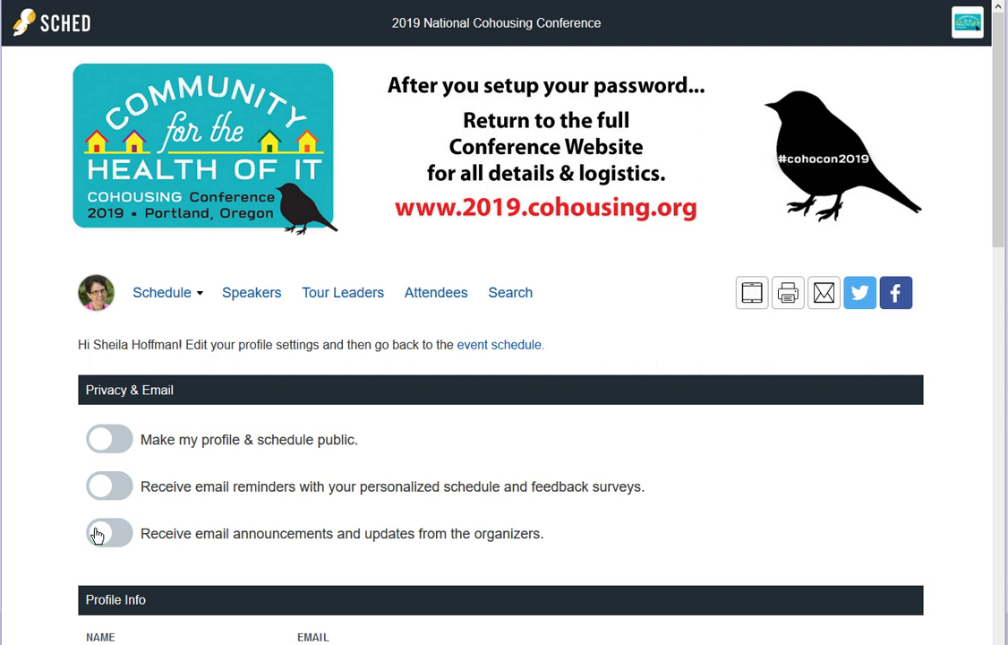
Turn public profile, email schedule reminders and organizer announcements back on
{"action": "left_click", "coordinate": [126, 447]}
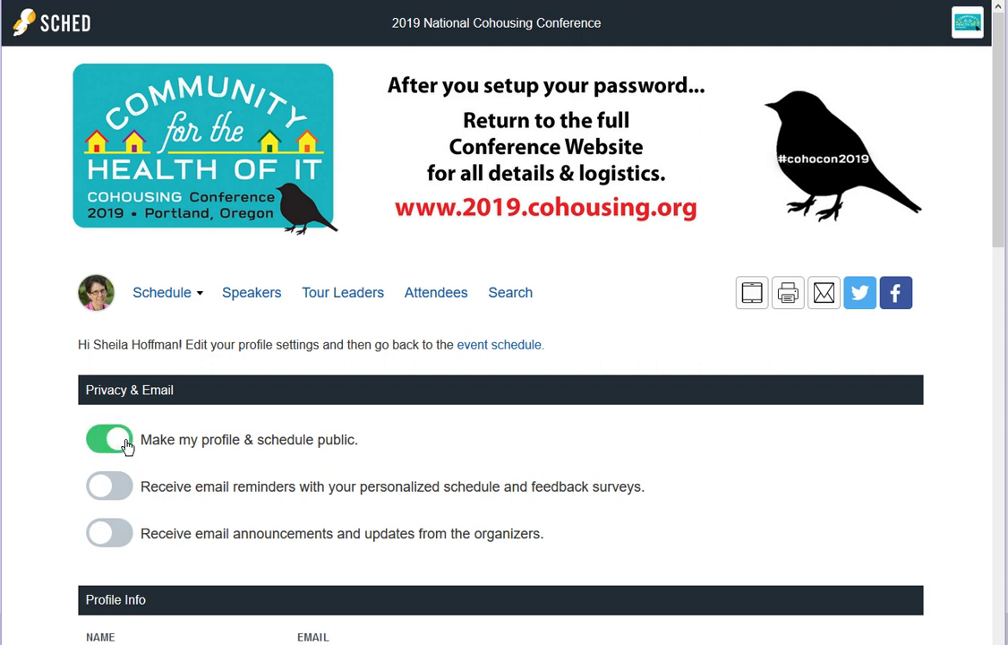
{"action": "scroll", "coordinate": [131, 445], "scroll_direction": "down", "scroll_amount": 2}
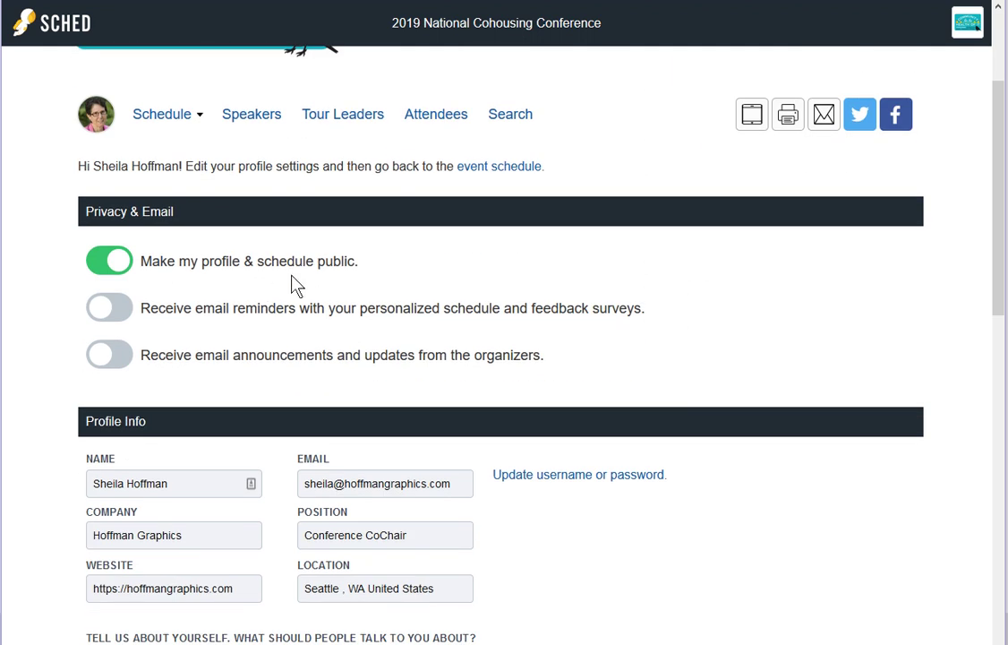
{"action": "left_click", "coordinate": [130, 318]}
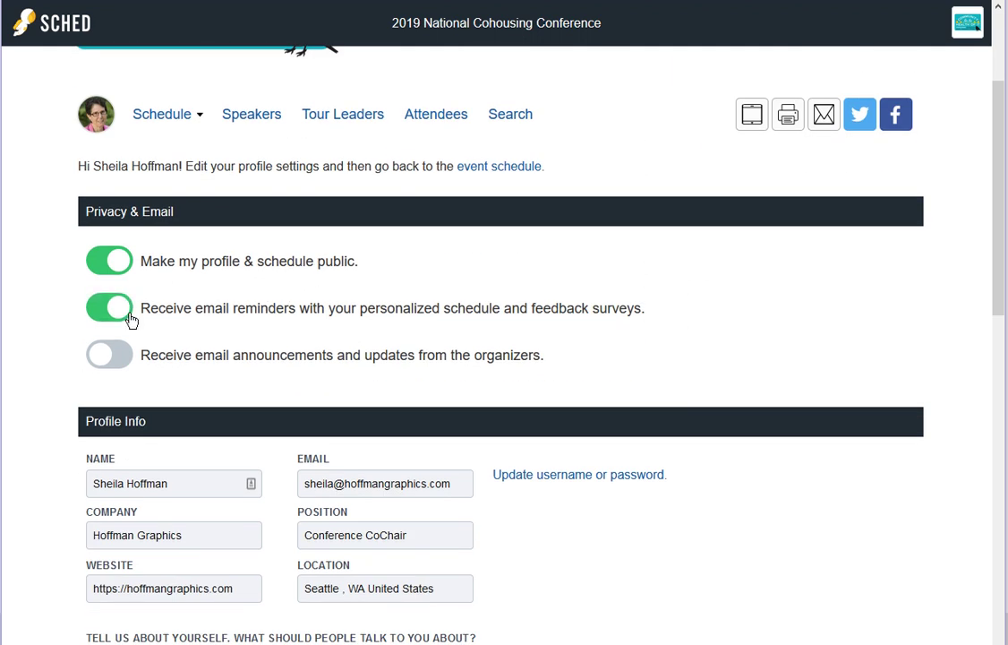
{"action": "left_click", "coordinate": [126, 354]}
Scroll the settings page and show the Schedule dropdown's layout choices
{"action": "scroll", "coordinate": [127, 358], "scroll_direction": "down", "scroll_amount": 4}
{"action": "scroll", "coordinate": [126, 360], "scroll_direction": "down", "scroll_amount": 6}
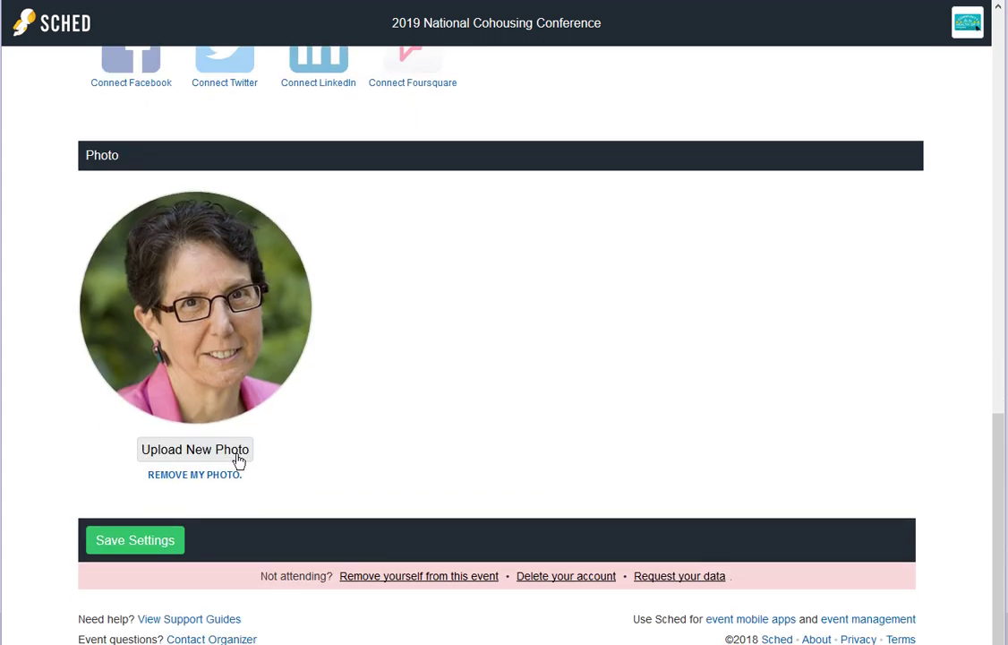
{"action": "scroll", "coordinate": [407, 390], "scroll_direction": "up", "scroll_amount": 10}
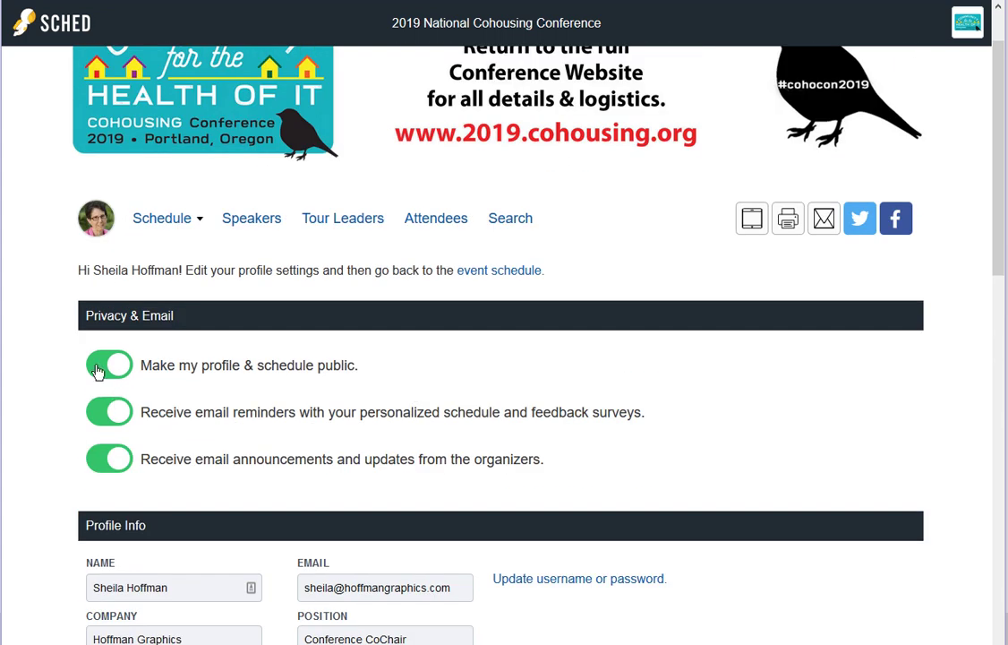
{"action": "left_click", "coordinate": [192, 231]}
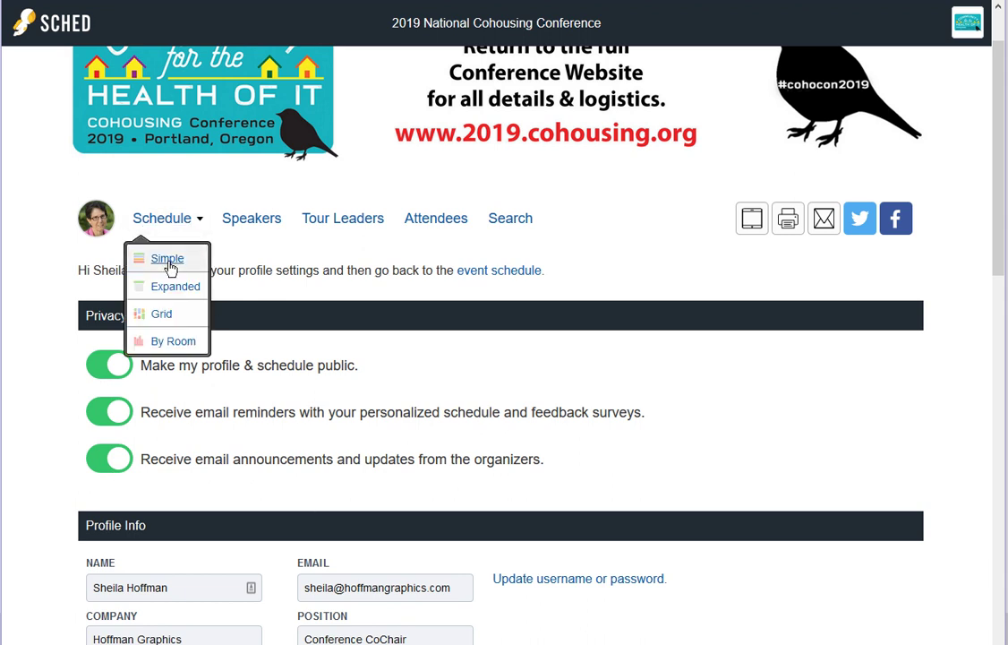
Switch to the Simple schedule layout and follow the 2019.cohousing.org link in the intro
{"action": "left_click", "coordinate": [167, 258]}
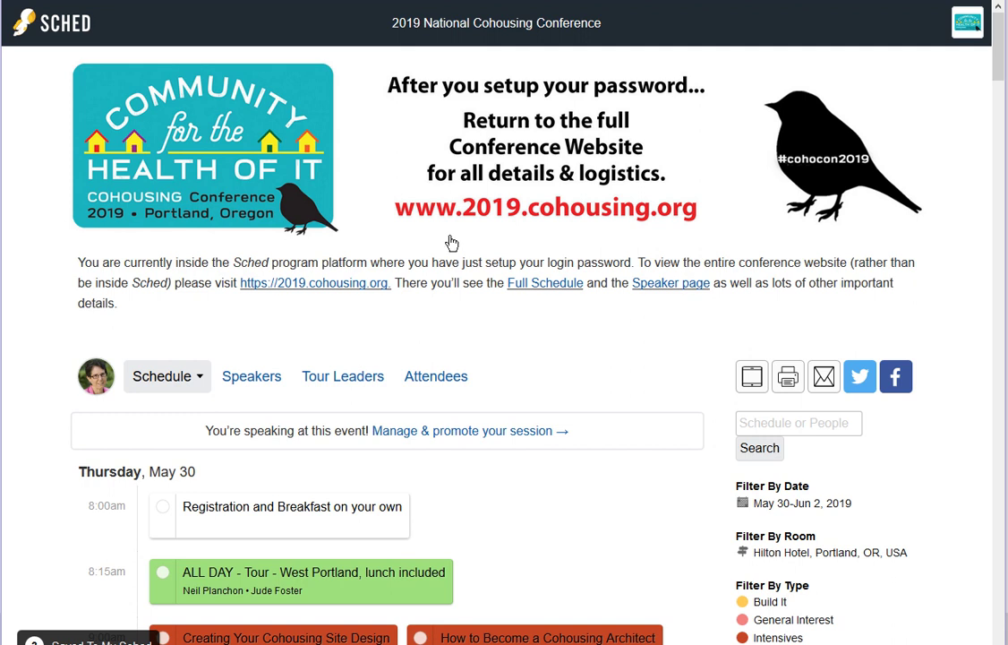
{"action": "left_click", "coordinate": [293, 285]}
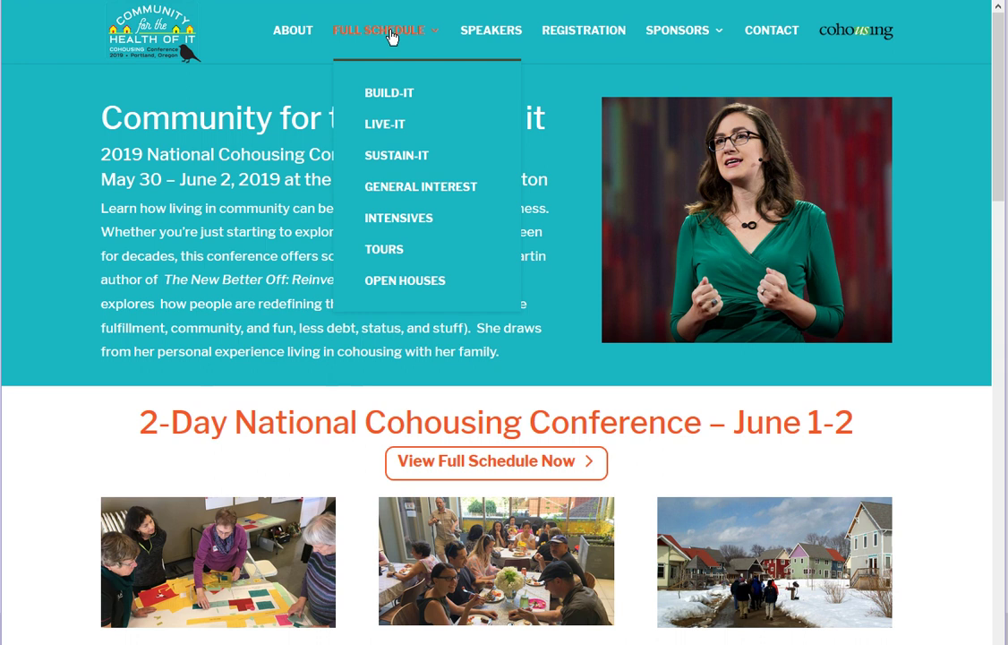
Open the site's FULL SCHEDULE page and browse sessions from Thursday, May 30 to Saturday, June 1
{"action": "left_click", "coordinate": [391, 34]}
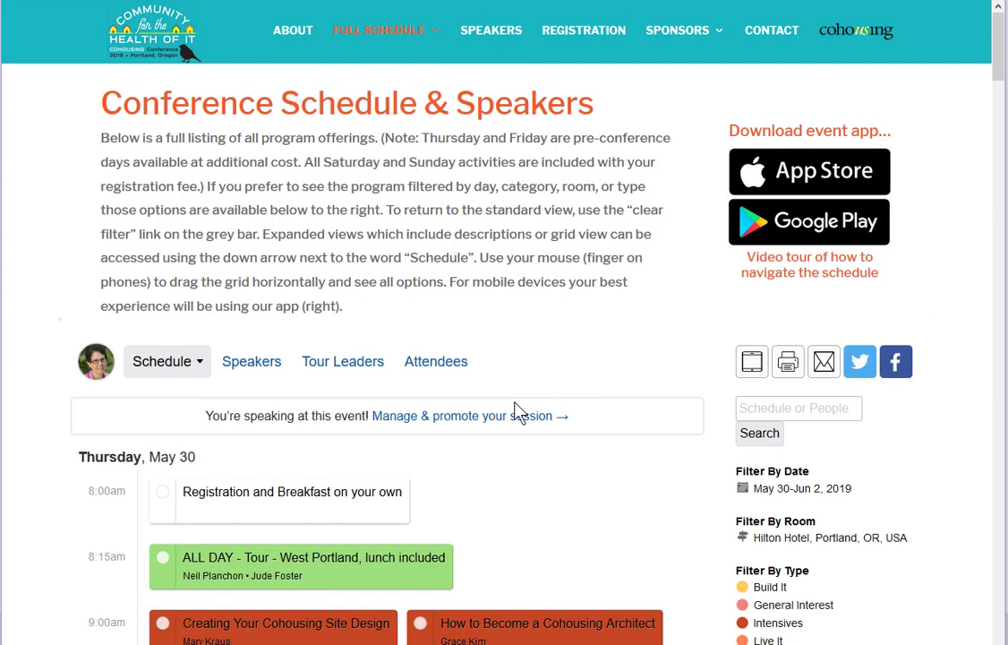
{"action": "scroll", "coordinate": [518, 412], "scroll_direction": "down", "scroll_amount": 2}
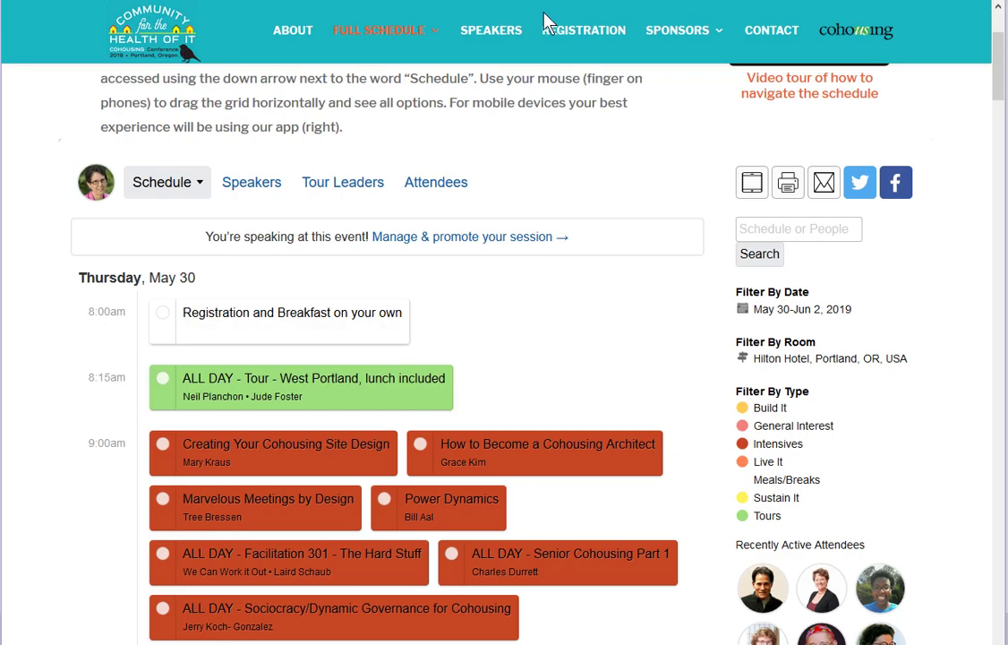
{"action": "mouse_move", "coordinate": [697, 36]}
{"action": "scroll", "coordinate": [528, 368], "scroll_direction": "down", "scroll_amount": 2}
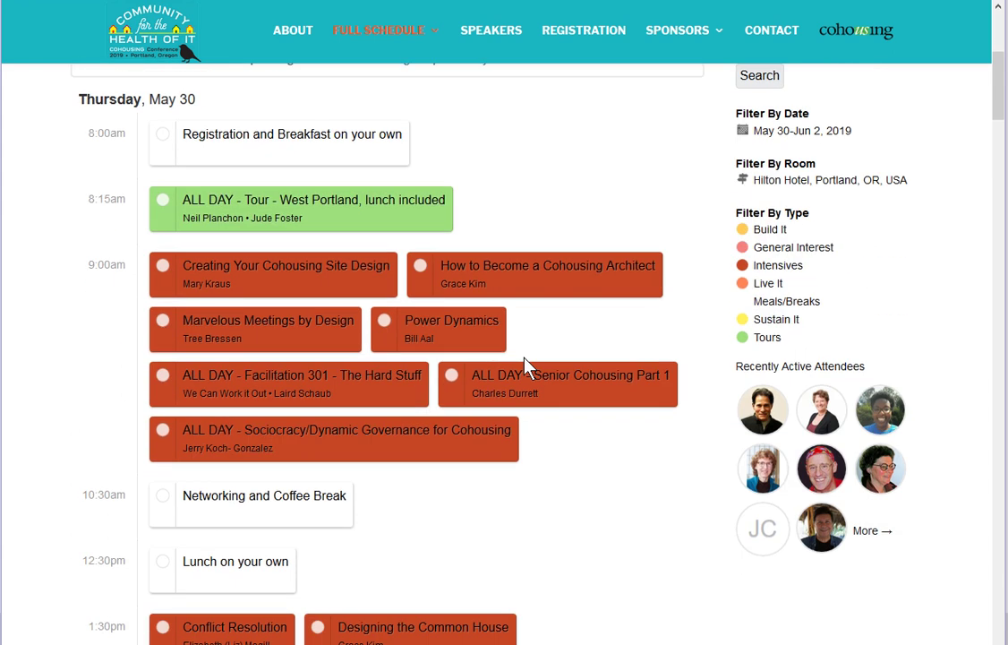
{"action": "scroll", "coordinate": [528, 367], "scroll_direction": "down", "scroll_amount": 4}
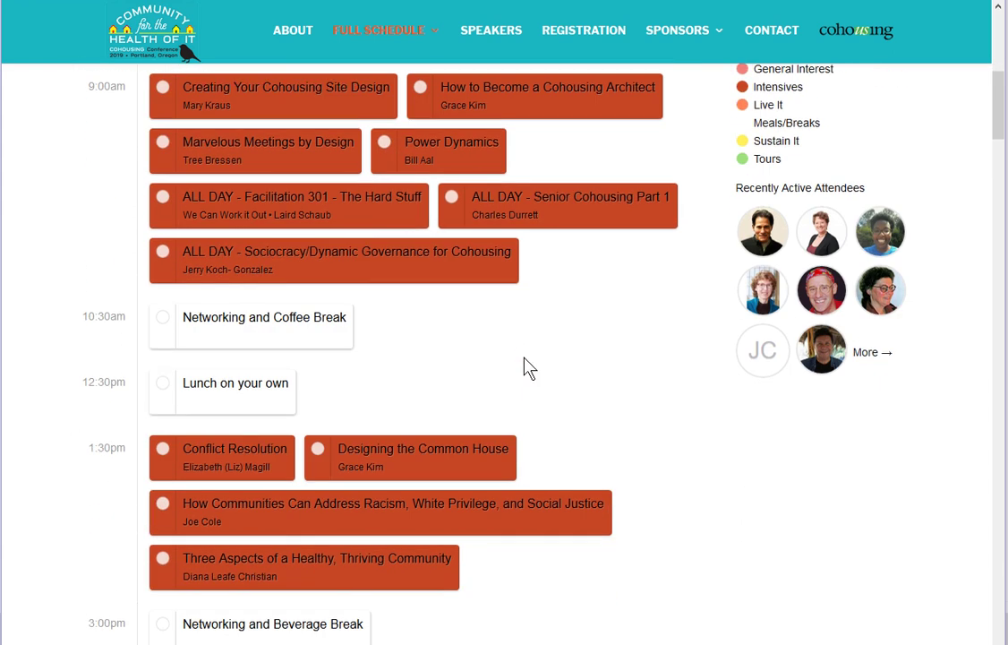
{"action": "scroll", "coordinate": [529, 367], "scroll_direction": "down", "scroll_amount": 10}
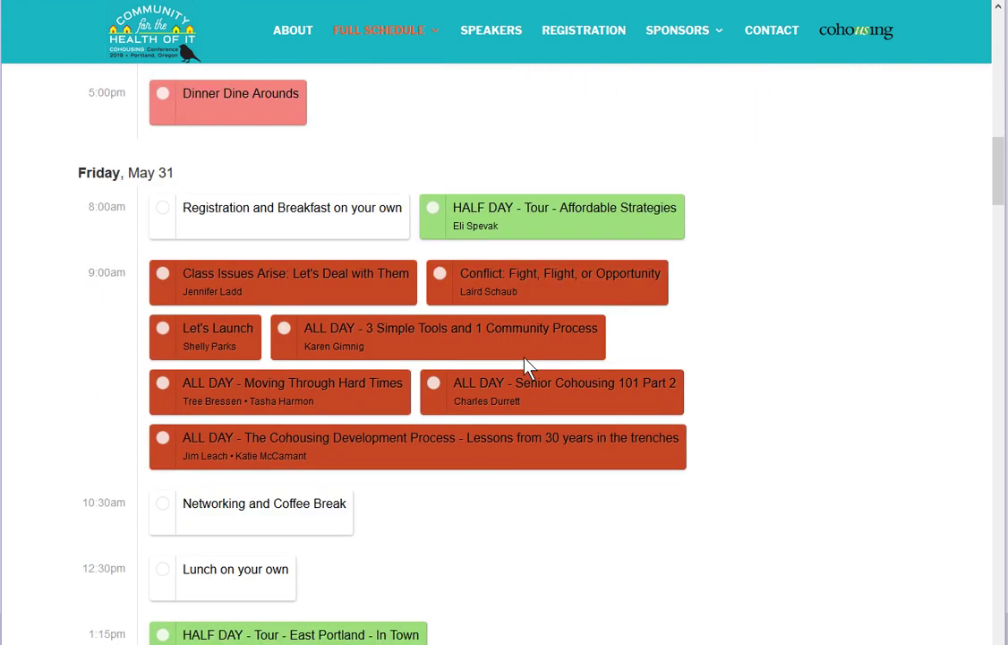
{"action": "scroll", "coordinate": [529, 367], "scroll_direction": "down", "scroll_amount": 7}
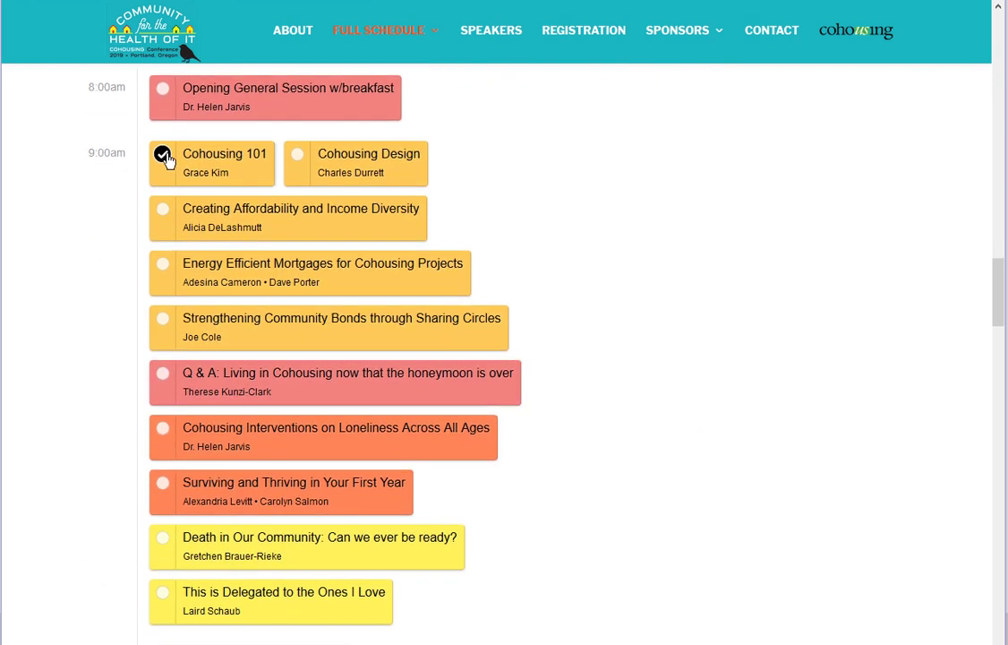
Scroll to Saturday's Cohousing 101, How to Build a Great team and Cohousing Unit Design, then back to Thursday
{"action": "scroll", "coordinate": [624, 342], "scroll_direction": "down", "scroll_amount": 7}
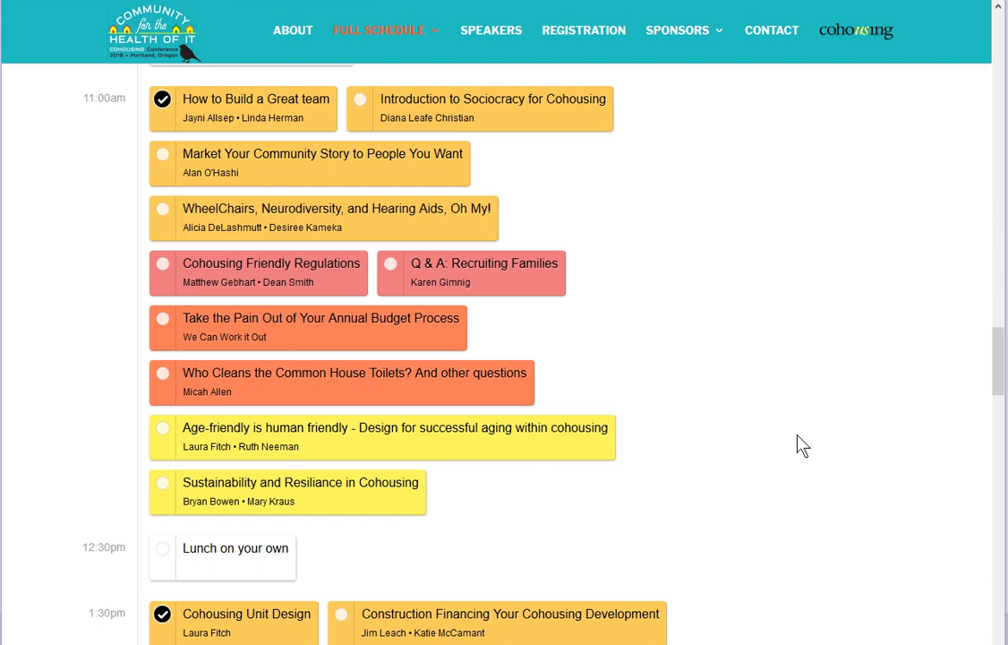
{"action": "scroll", "coordinate": [900, 484], "scroll_direction": "down", "scroll_amount": 3}
{"action": "scroll", "coordinate": [900, 483], "scroll_direction": "down", "scroll_amount": 3}
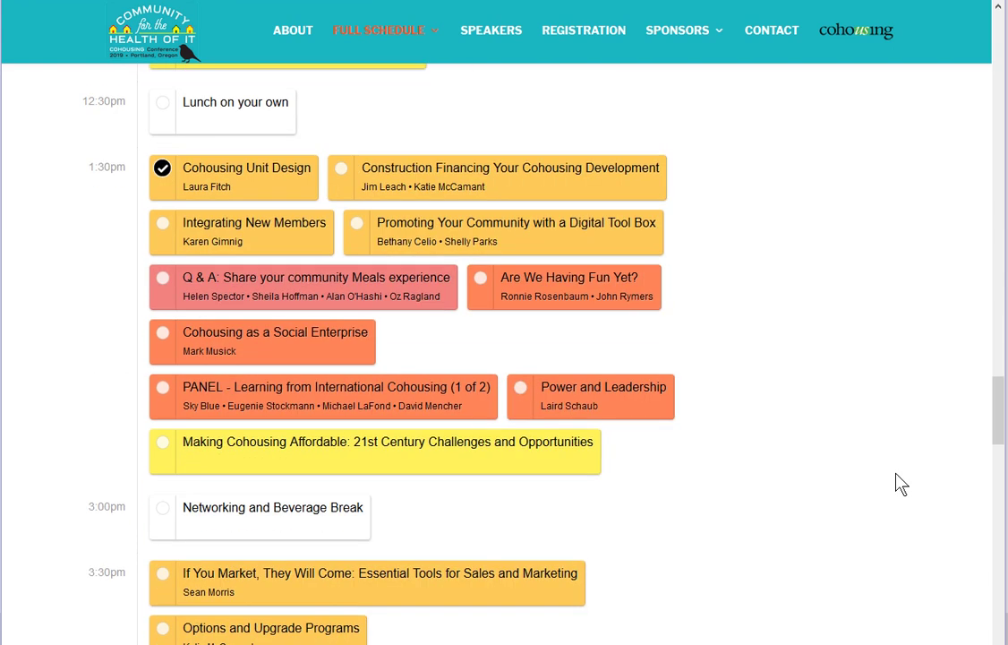
{"action": "scroll", "coordinate": [900, 484], "scroll_direction": "up", "scroll_amount": 15}
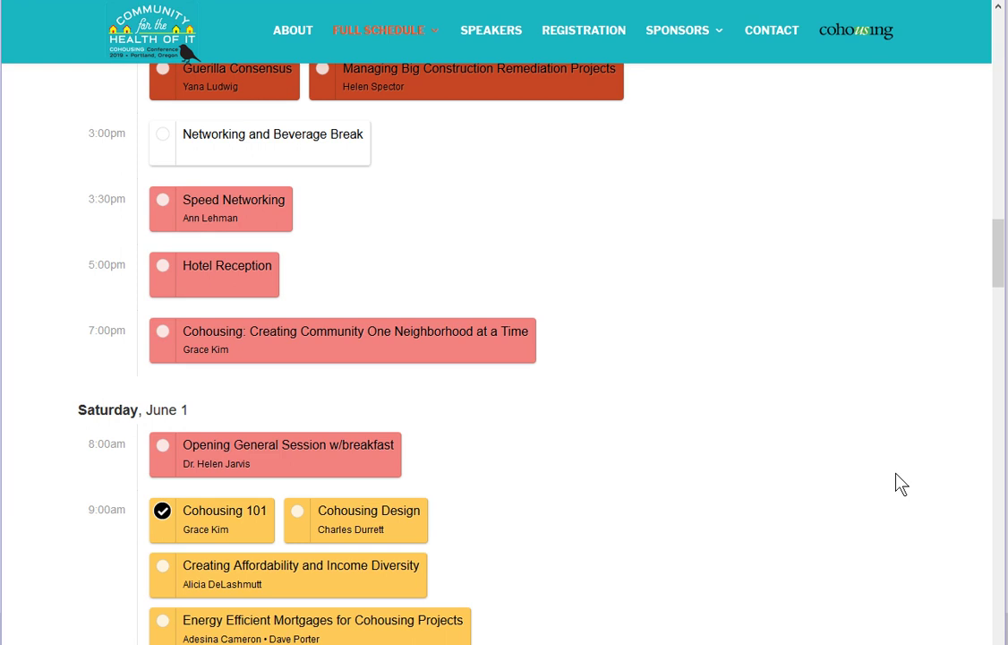
{"action": "scroll", "coordinate": [900, 484], "scroll_direction": "up", "scroll_amount": 15}
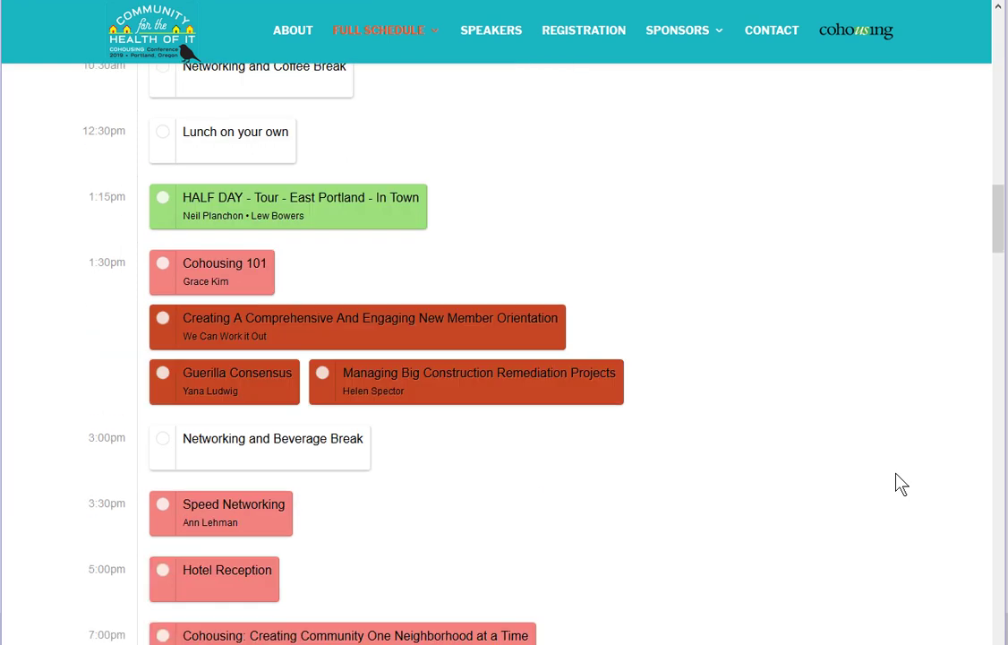
{"action": "scroll", "coordinate": [900, 484], "scroll_direction": "up", "scroll_amount": 8}
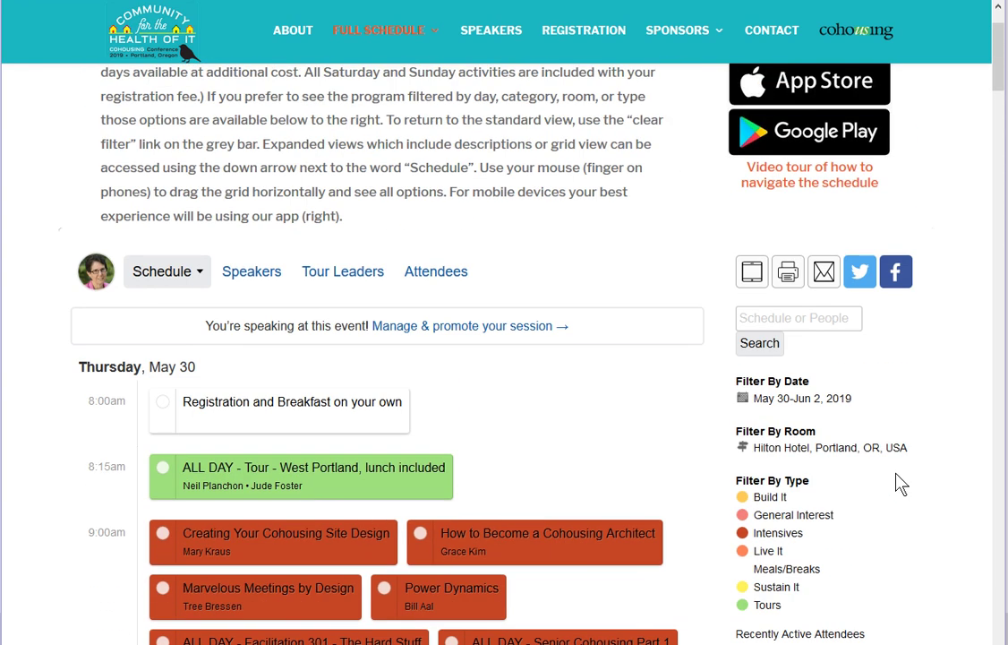
Open My Schedule from the account menu and scroll to its saved Saturday, June 1 sessions
{"action": "left_click", "coordinate": [96, 267]}
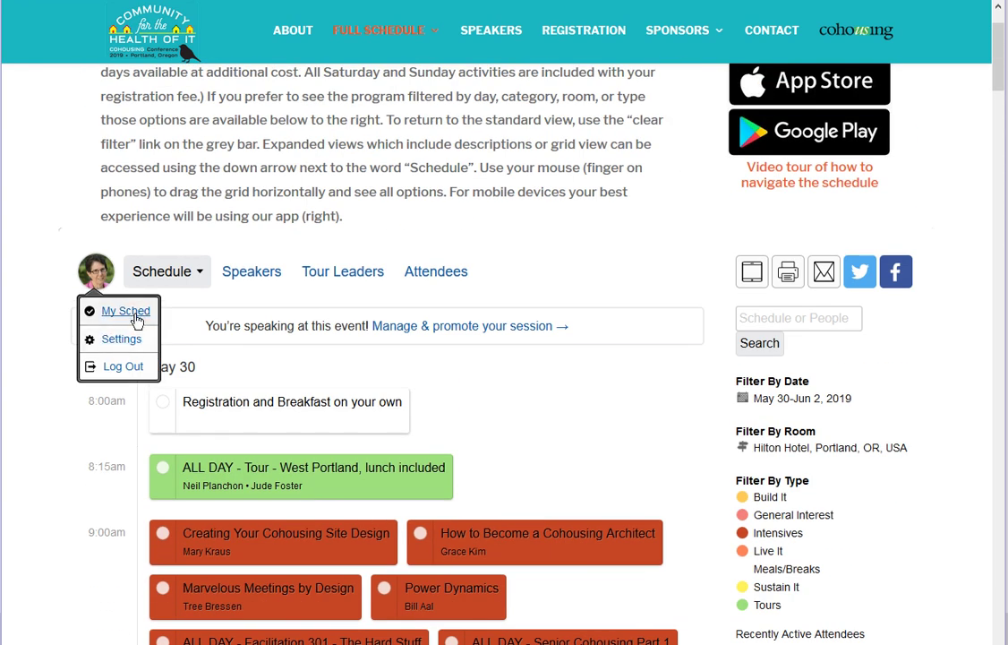
{"action": "left_click", "coordinate": [130, 311]}
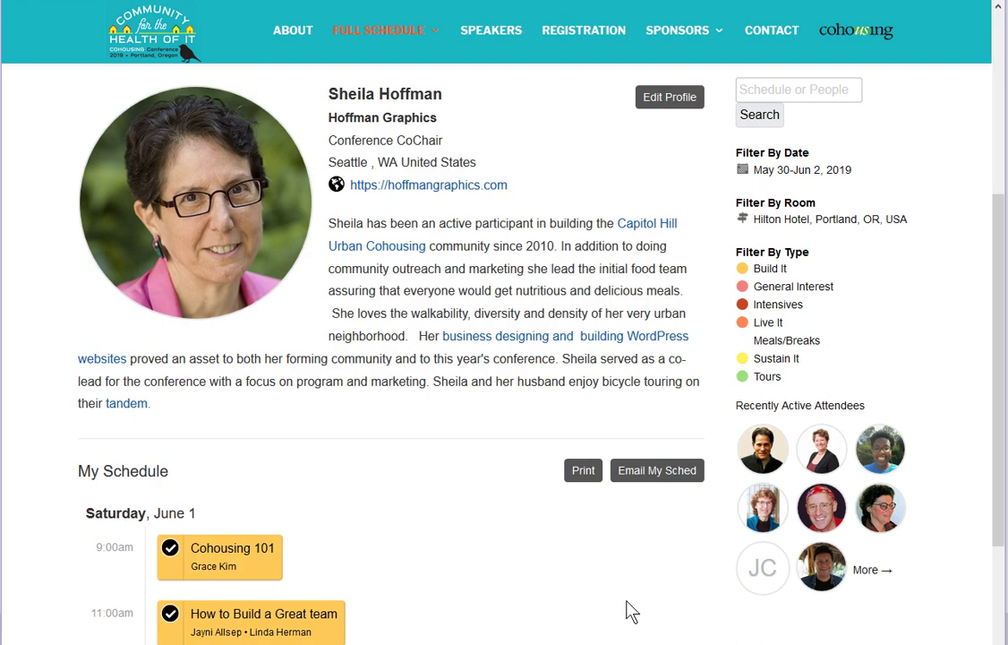
{"action": "scroll", "coordinate": [631, 611], "scroll_direction": "down", "scroll_amount": 2}
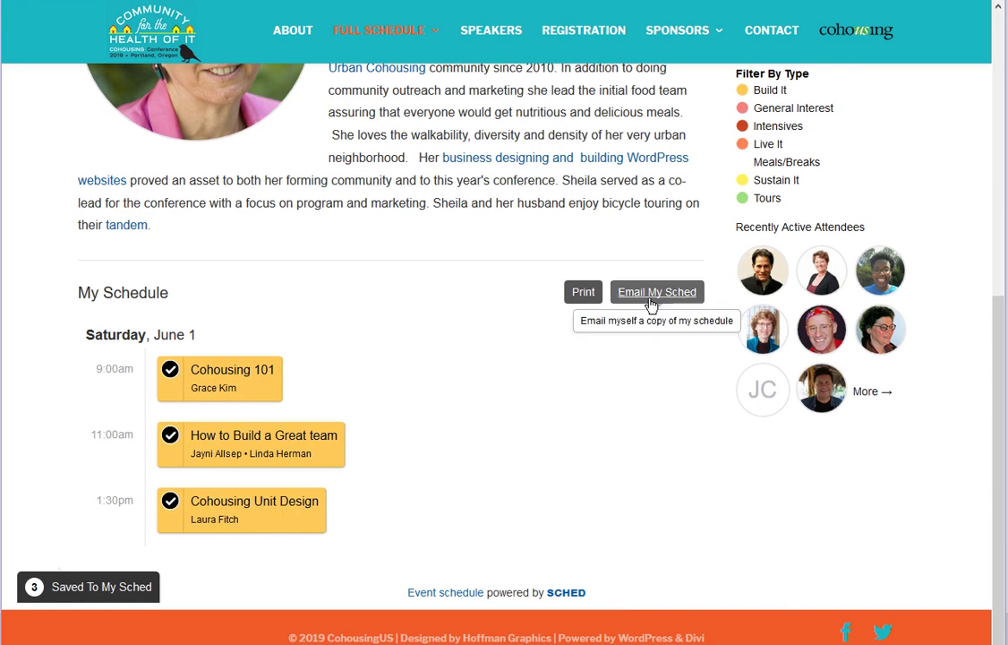
View a printable My Schedule, then scroll Thursday, May 30 sessions on the full conference schedule
{"action": "left_click", "coordinate": [580, 296]}
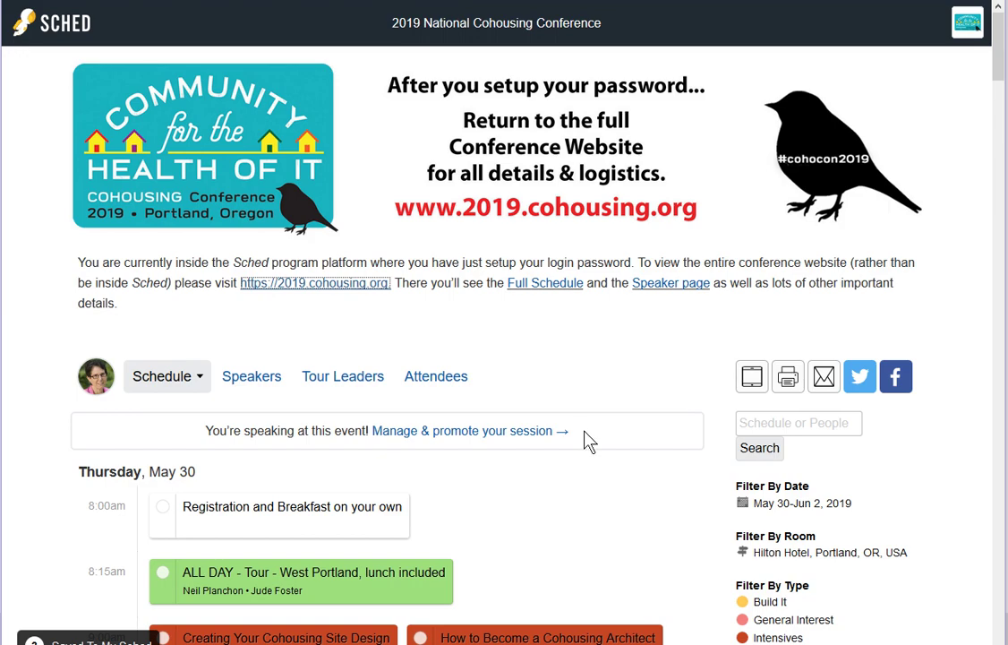
{"action": "scroll", "coordinate": [586, 440], "scroll_direction": "down", "scroll_amount": 3}
{"action": "scroll", "coordinate": [587, 440], "scroll_direction": "down", "scroll_amount": 1}
{"action": "scroll", "coordinate": [587, 439], "scroll_direction": "up", "scroll_amount": 1}
{"action": "scroll", "coordinate": [587, 440], "scroll_direction": "up", "scroll_amount": 1}
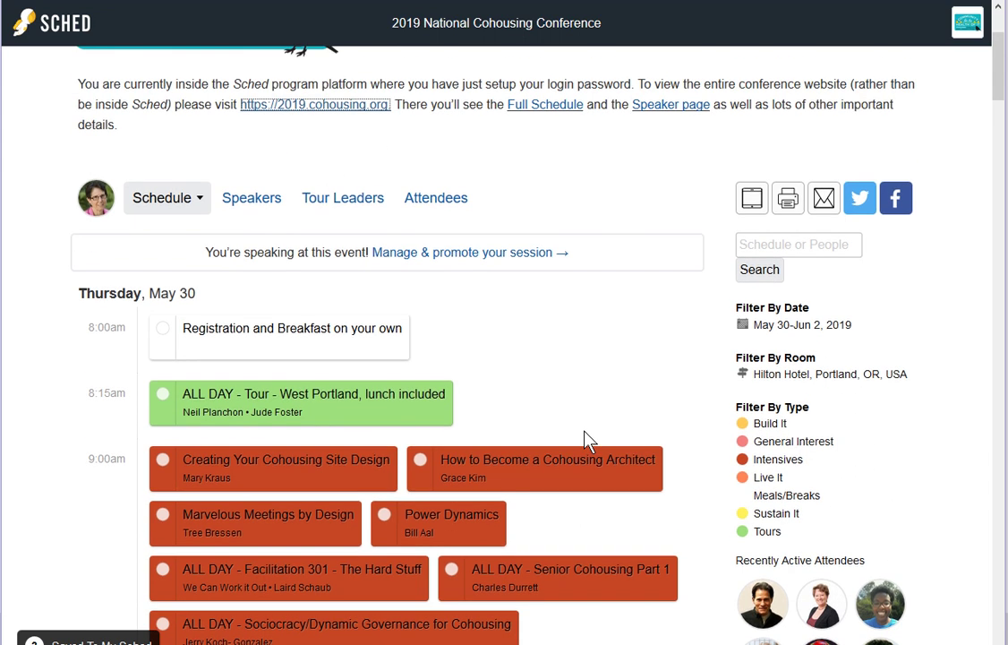
{"action": "scroll", "coordinate": [587, 440], "scroll_direction": "down", "scroll_amount": 5}
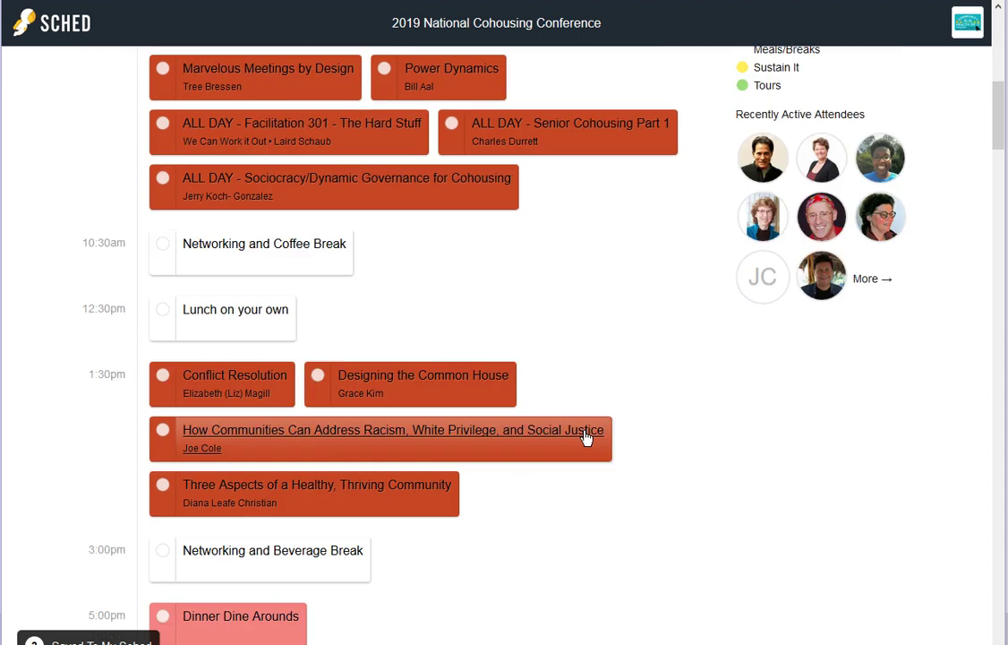
{"action": "mouse_move", "coordinate": [587, 438]}
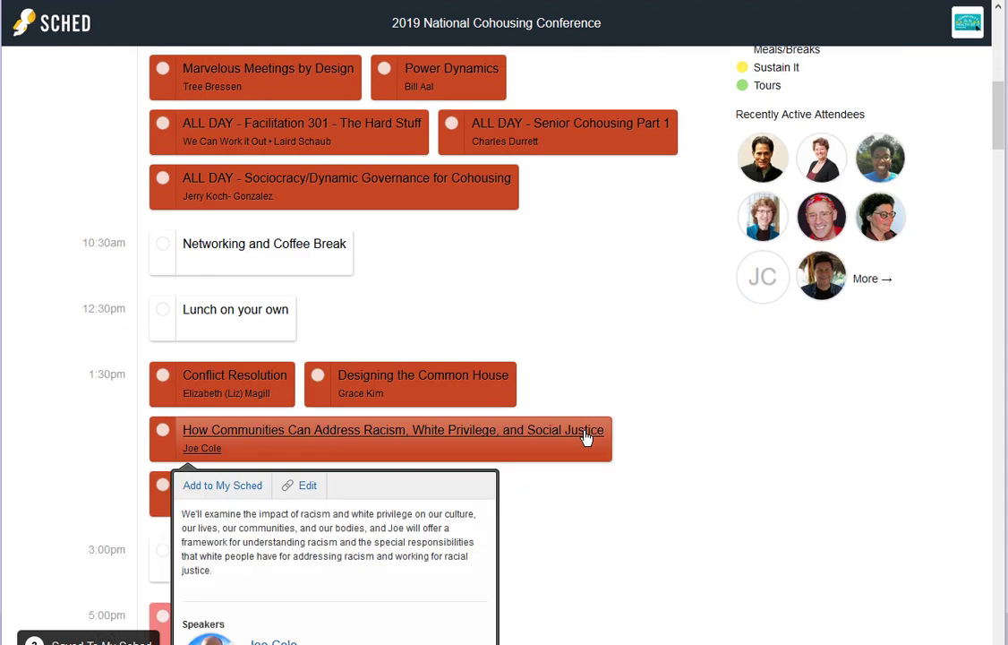
{"action": "scroll", "coordinate": [586, 438], "scroll_direction": "down", "scroll_amount": 1}
{"action": "scroll", "coordinate": [587, 438], "scroll_direction": "up", "scroll_amount": 7}
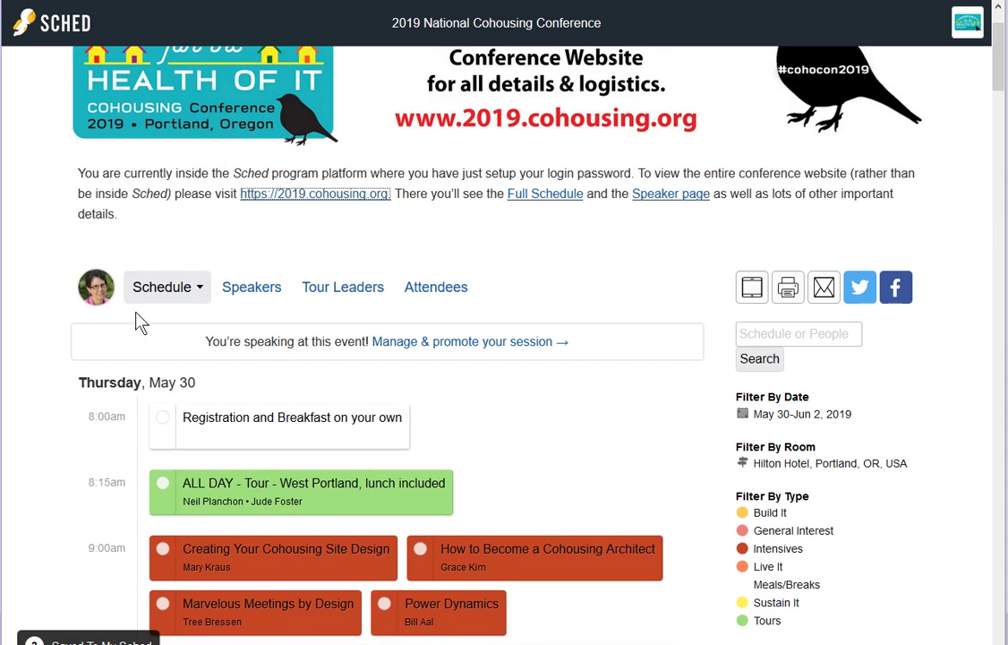
Check the Schedule layout options, then follow the Full Schedule link on Conference Schedule & Speakers
{"action": "left_click", "coordinate": [147, 303]}
{"action": "left_click", "coordinate": [535, 199]}
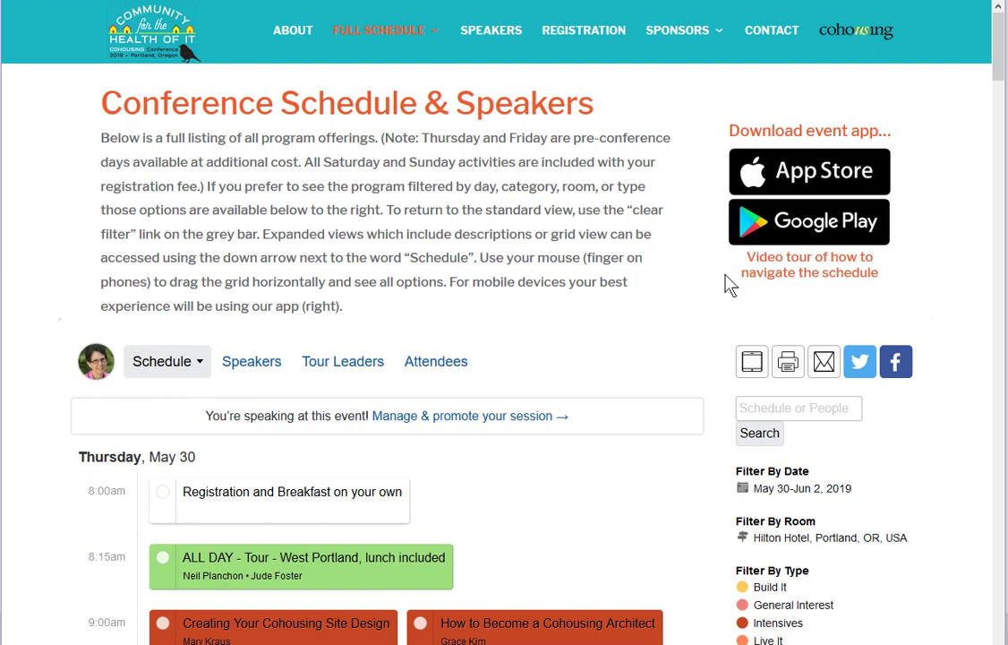
Filter the schedule by type to Sustain It, leaving only June 1 and June 2 sessions
{"action": "scroll", "coordinate": [682, 376], "scroll_direction": "down", "scroll_amount": 3}
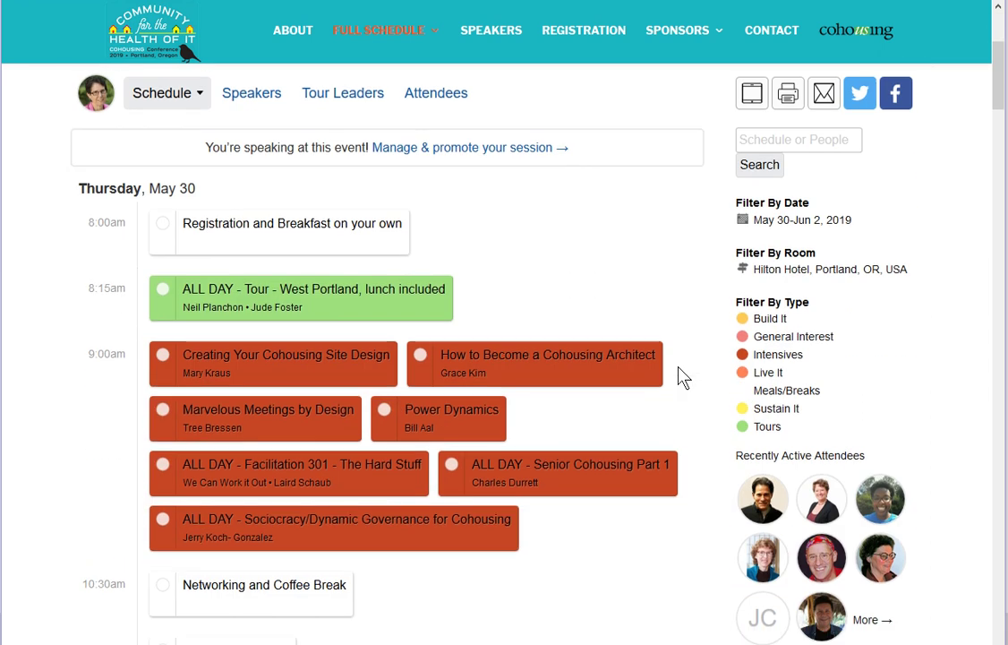
{"action": "left_click", "coordinate": [776, 221]}
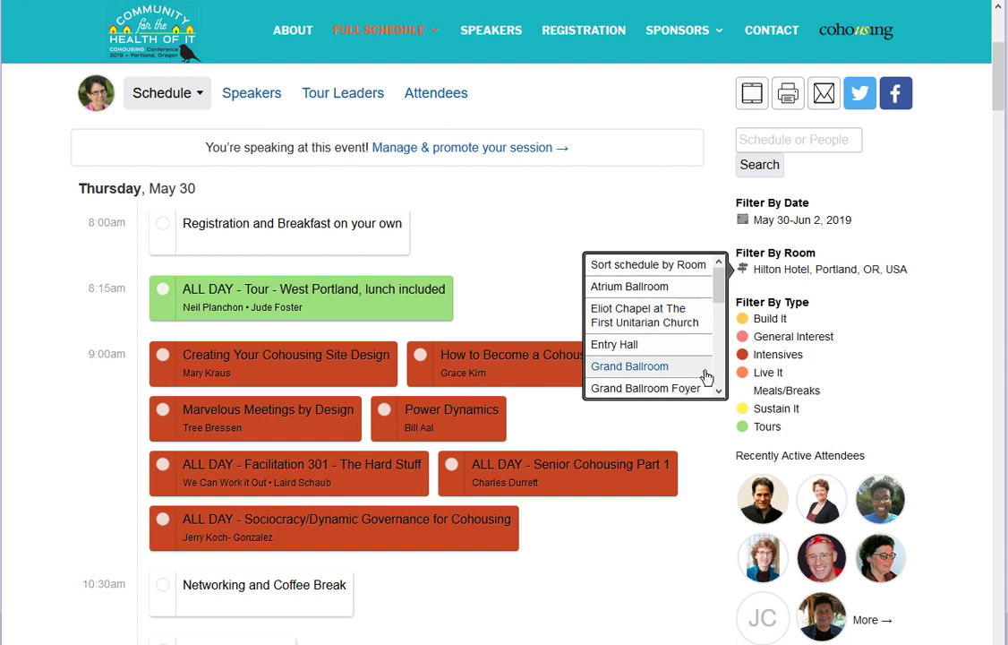
{"action": "mouse_move", "coordinate": [805, 327]}
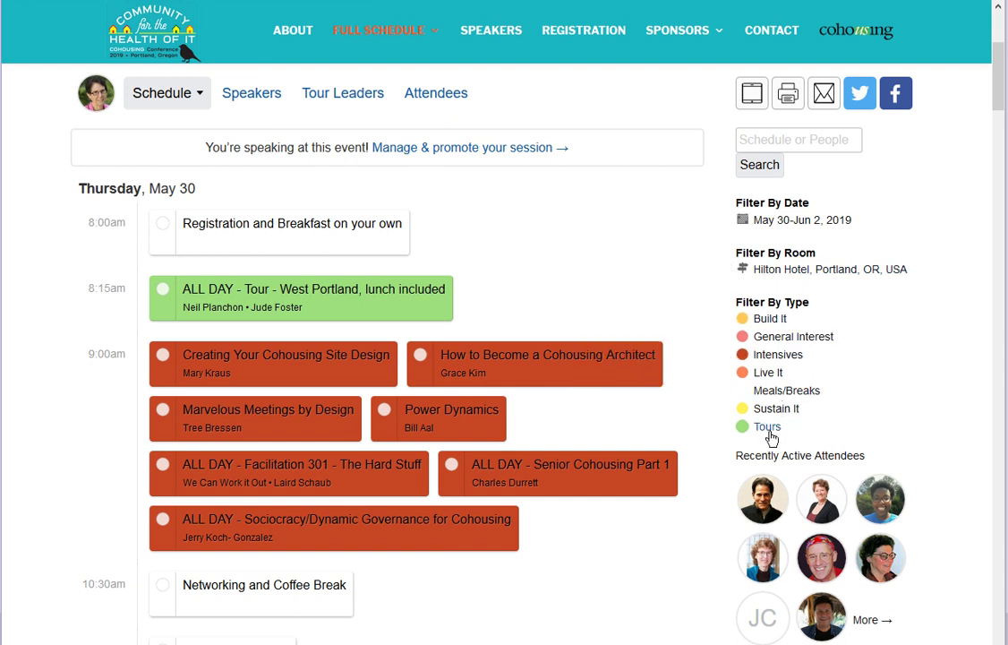
{"action": "mouse_move", "coordinate": [797, 412]}
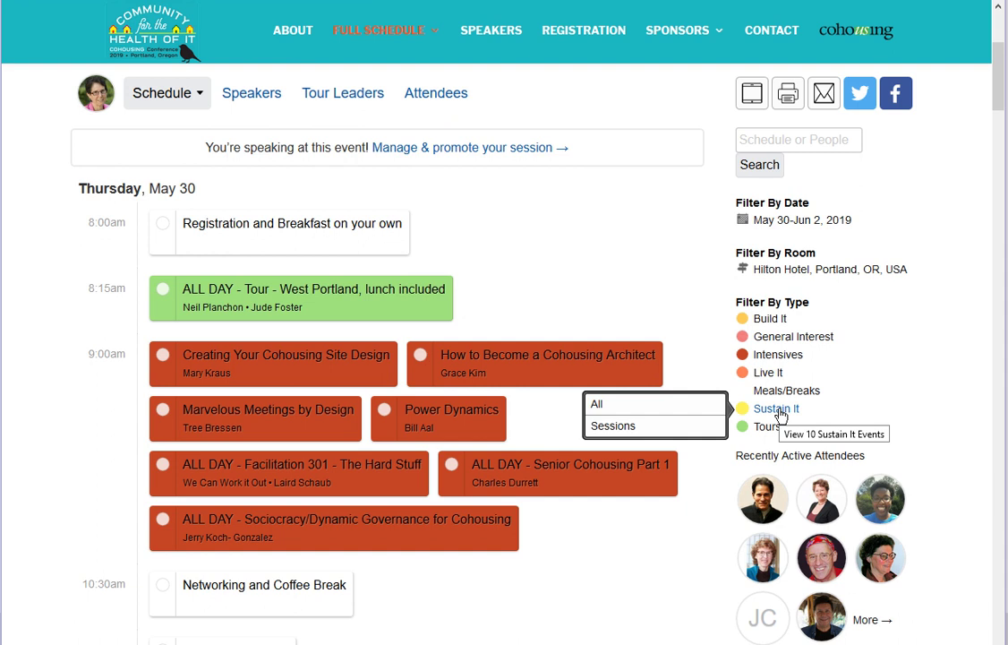
{"action": "left_click", "coordinate": [792, 410]}
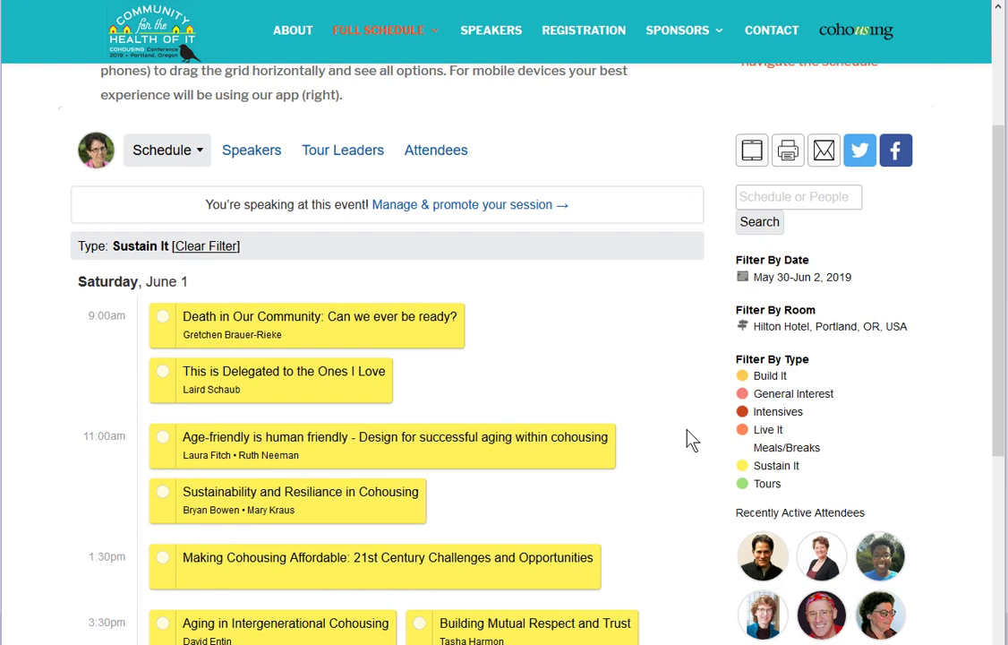
{"action": "scroll", "coordinate": [689, 439], "scroll_direction": "down", "scroll_amount": 4}
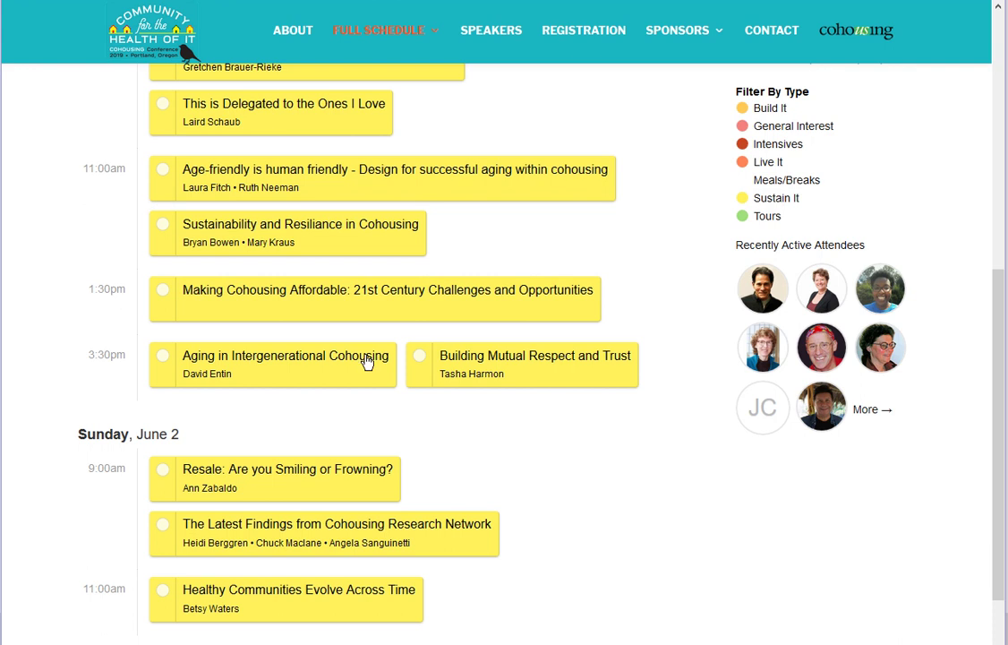
{"action": "scroll", "coordinate": [553, 485], "scroll_direction": "up", "scroll_amount": 5}
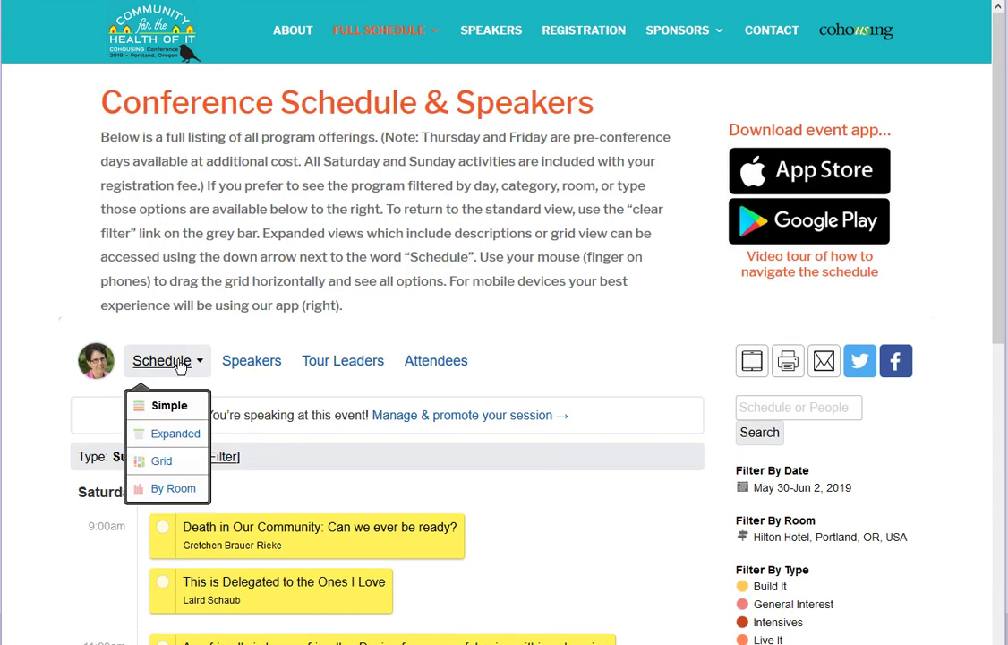
Open My Sched from the avatar menu and review the three saved Saturday, June 1 sessions
{"action": "mouse_move", "coordinate": [98, 367]}
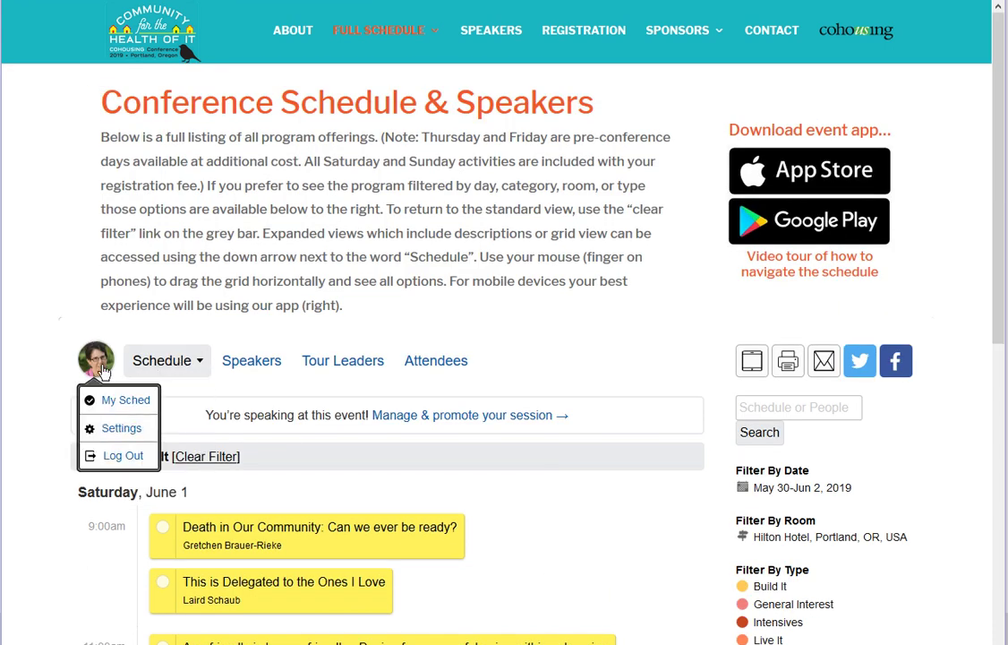
{"action": "left_click", "coordinate": [126, 401]}
{"action": "scroll", "coordinate": [457, 574], "scroll_direction": "down", "scroll_amount": 2}
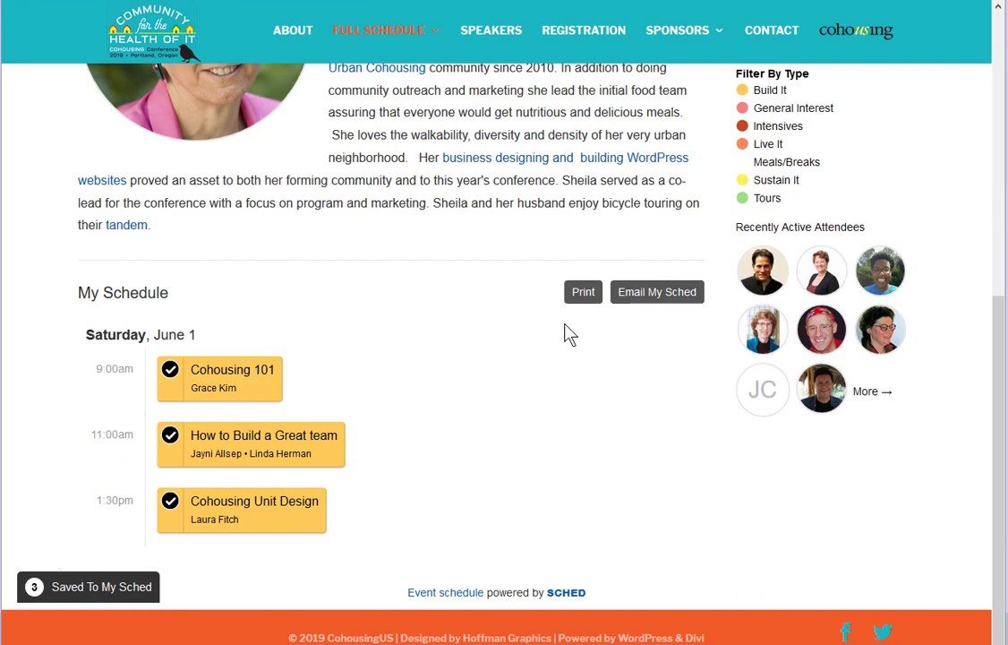
{"action": "scroll", "coordinate": [567, 333], "scroll_direction": "up", "scroll_amount": 6}
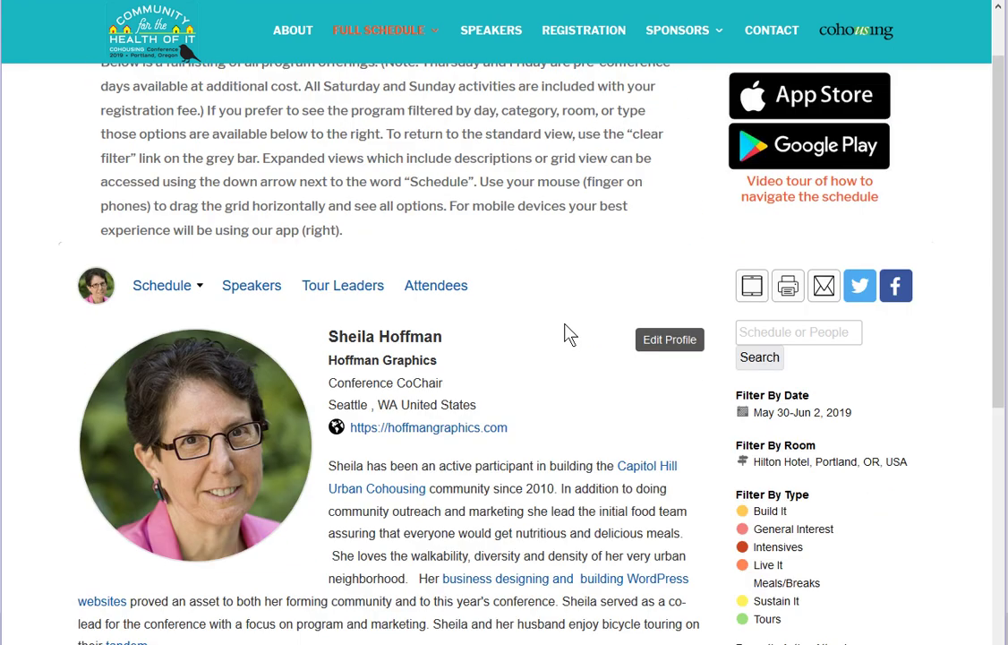
Go to the Contact Us page and choose General inquiry as the contact form's Subject
{"action": "left_click", "coordinate": [781, 37]}
{"action": "scroll", "coordinate": [592, 459], "scroll_direction": "down", "scroll_amount": 5}
{"action": "scroll", "coordinate": [595, 466], "scroll_direction": "up", "scroll_amount": 5}
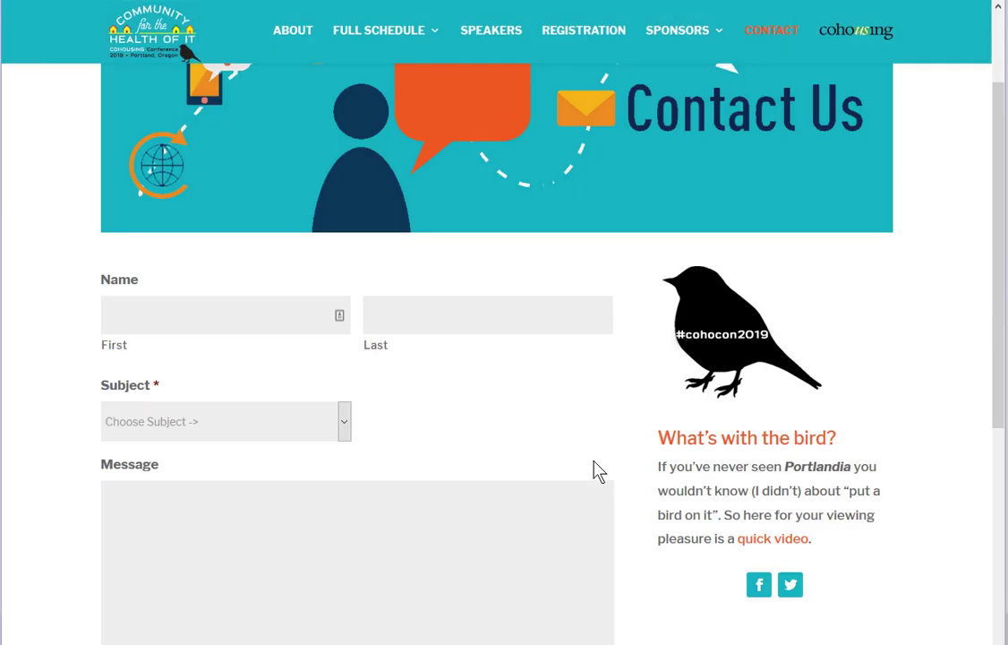
{"action": "scroll", "coordinate": [592, 459], "scroll_direction": "down", "scroll_amount": 3}
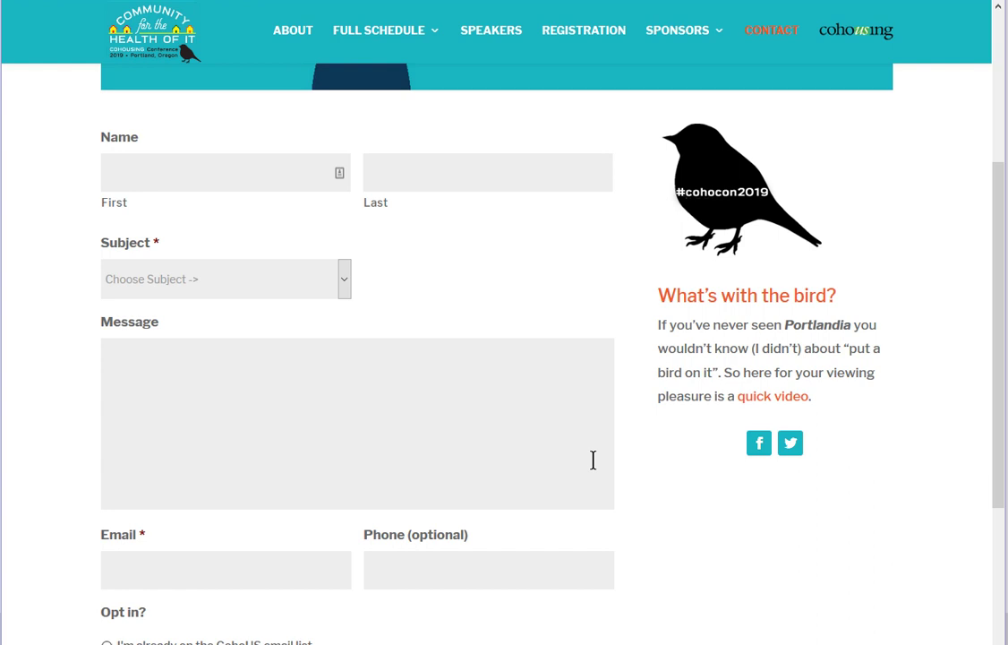
{"action": "left_click", "coordinate": [346, 292]}
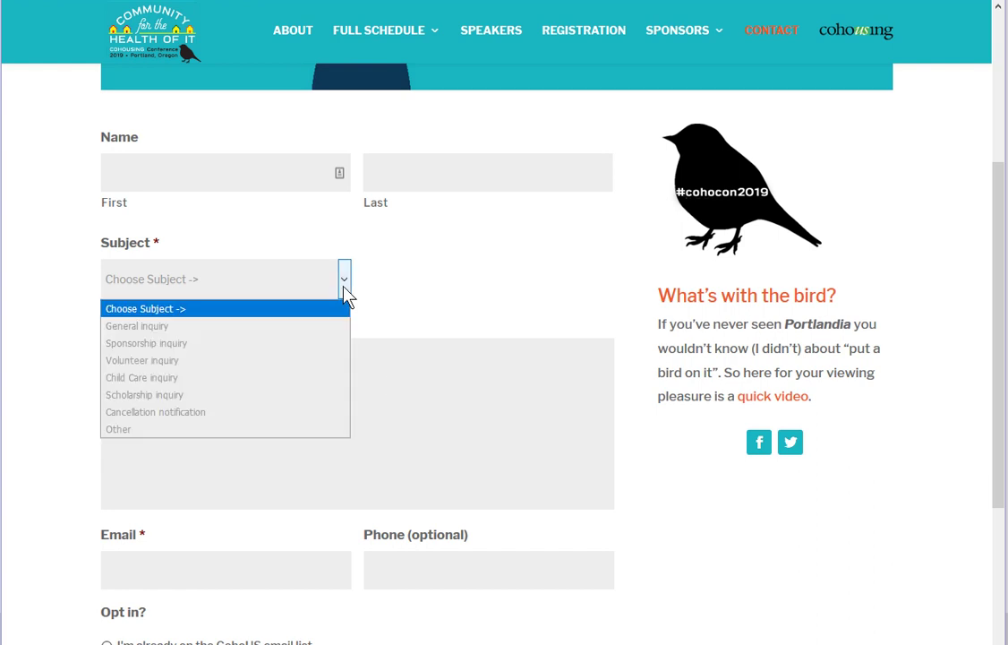
{"action": "left_click", "coordinate": [202, 329]}
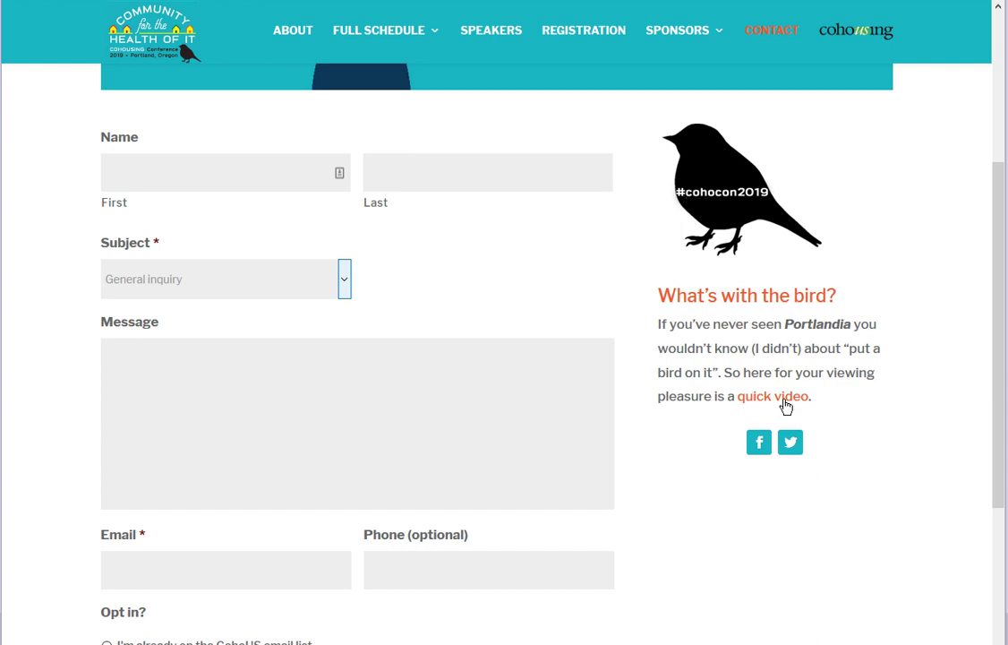
{"action": "scroll", "coordinate": [785, 406], "scroll_direction": "up", "scroll_amount": 3}
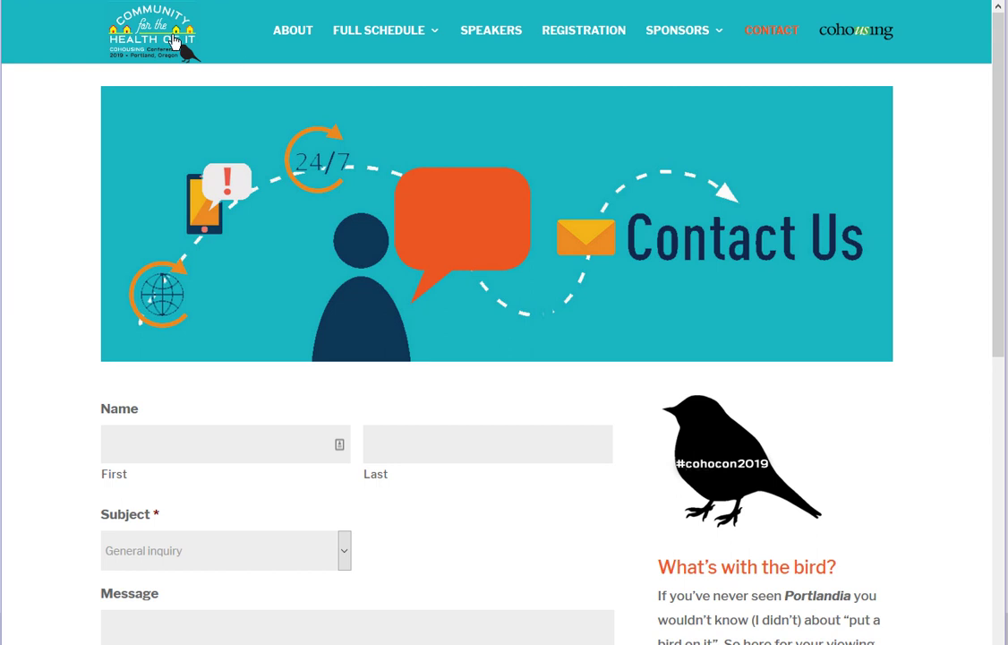
Return home via the logo, then browse the Sponsors page's Presenting, Promoter, Supporter and Community tiers
{"action": "left_click", "coordinate": [173, 41]}
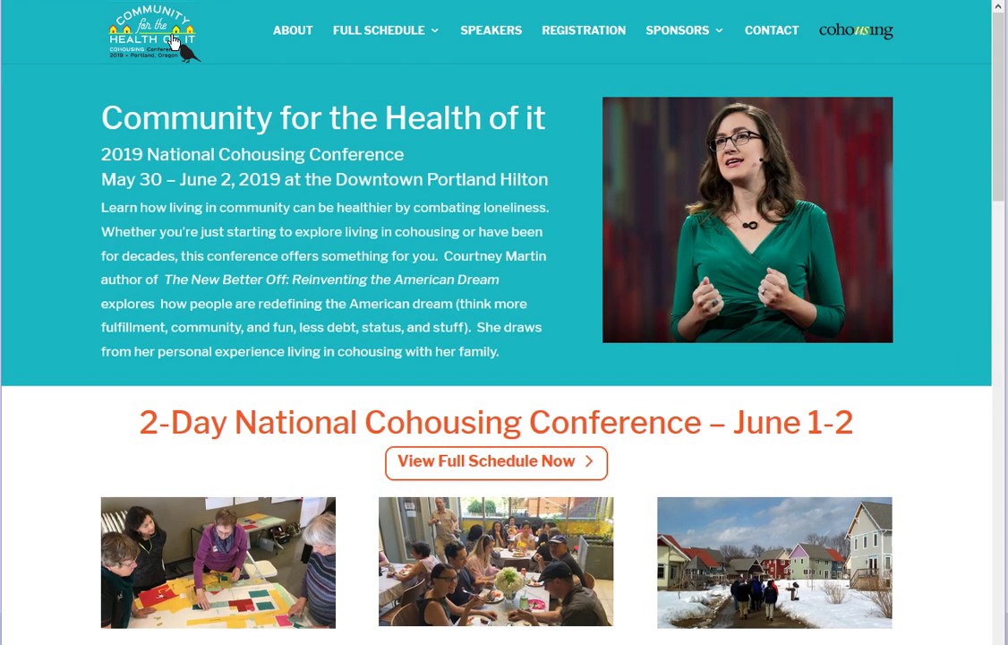
{"action": "mouse_move", "coordinate": [679, 31]}
{"action": "left_click", "coordinate": [680, 32]}
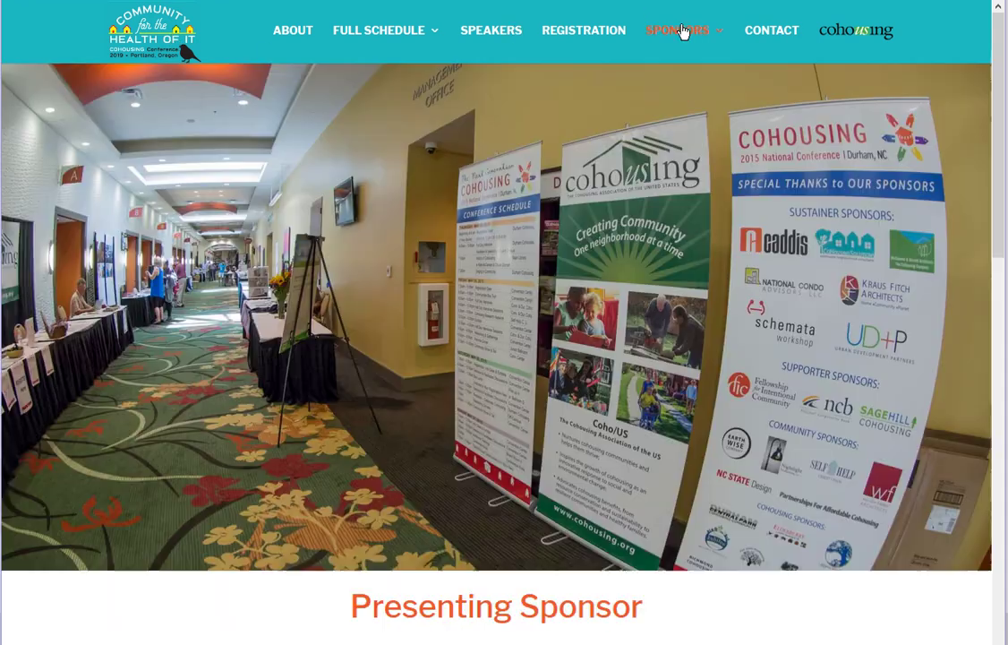
{"action": "scroll", "coordinate": [756, 327], "scroll_direction": "down", "scroll_amount": 9}
{"action": "scroll", "coordinate": [757, 328], "scroll_direction": "down", "scroll_amount": 3}
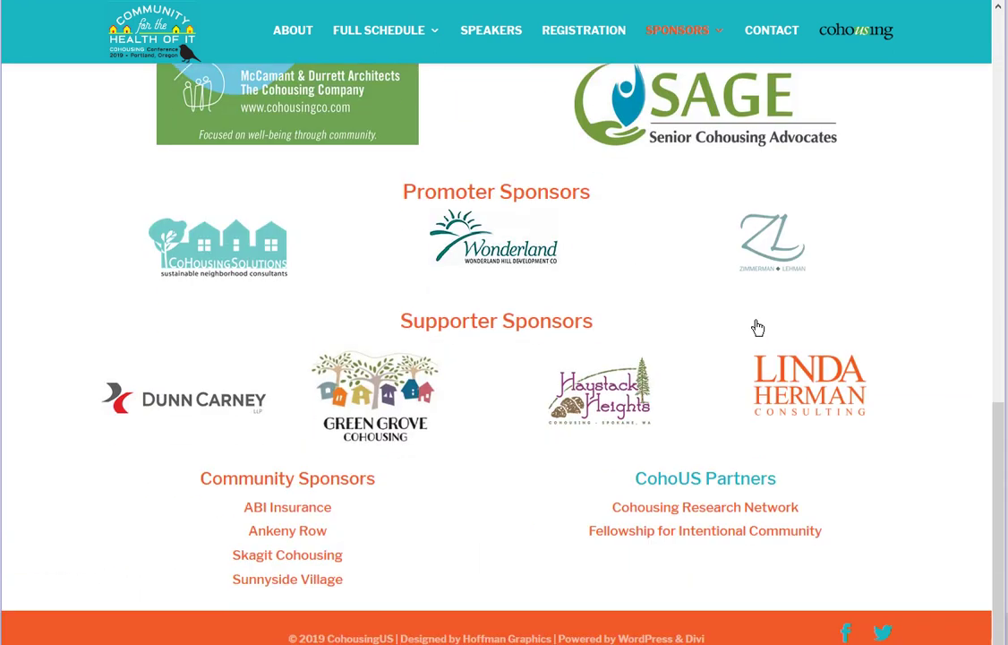
{"action": "scroll", "coordinate": [757, 327], "scroll_direction": "up", "scroll_amount": 5}
{"action": "scroll", "coordinate": [757, 328], "scroll_direction": "up", "scroll_amount": 3}
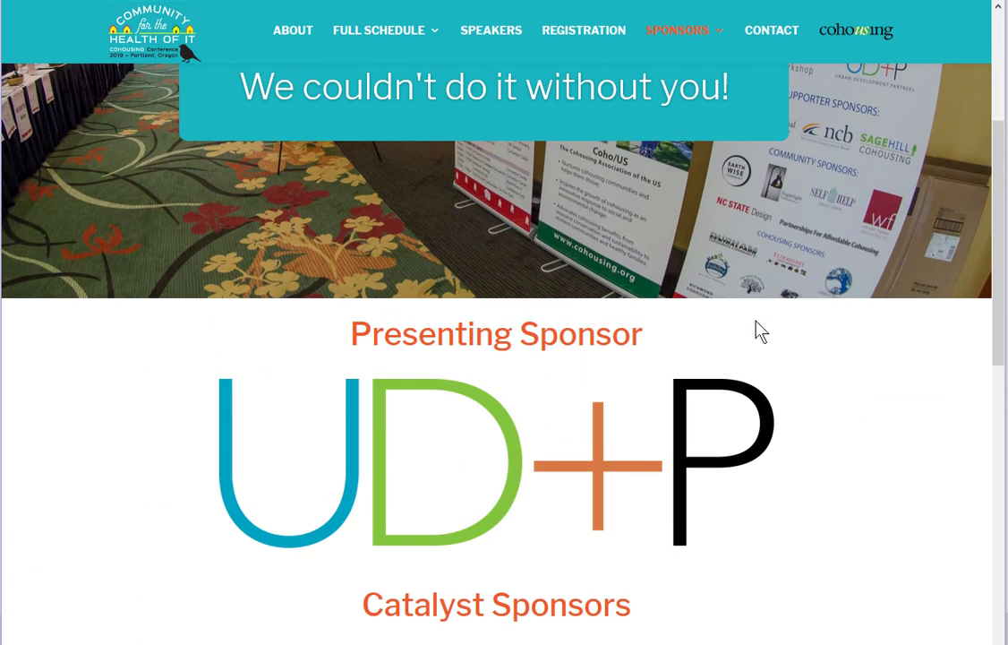
{"action": "scroll", "coordinate": [757, 327], "scroll_direction": "down", "scroll_amount": 6}
{"action": "scroll", "coordinate": [757, 328], "scroll_direction": "down", "scroll_amount": 3}
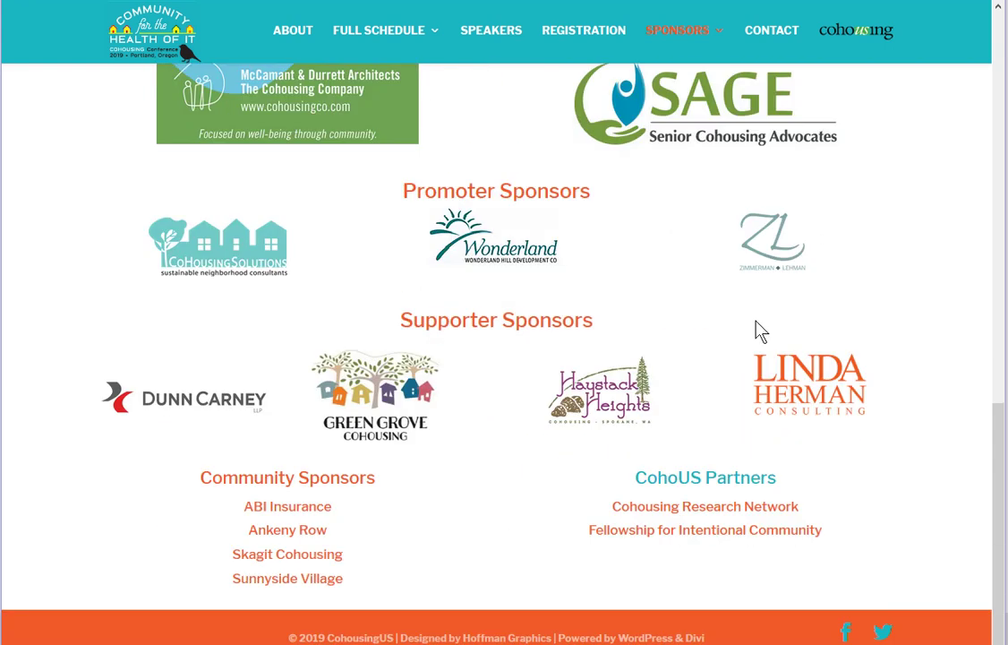
Open the Speakers page and scroll to the alphabetical speaker directory with photos and affiliations
{"action": "left_click", "coordinate": [492, 33]}
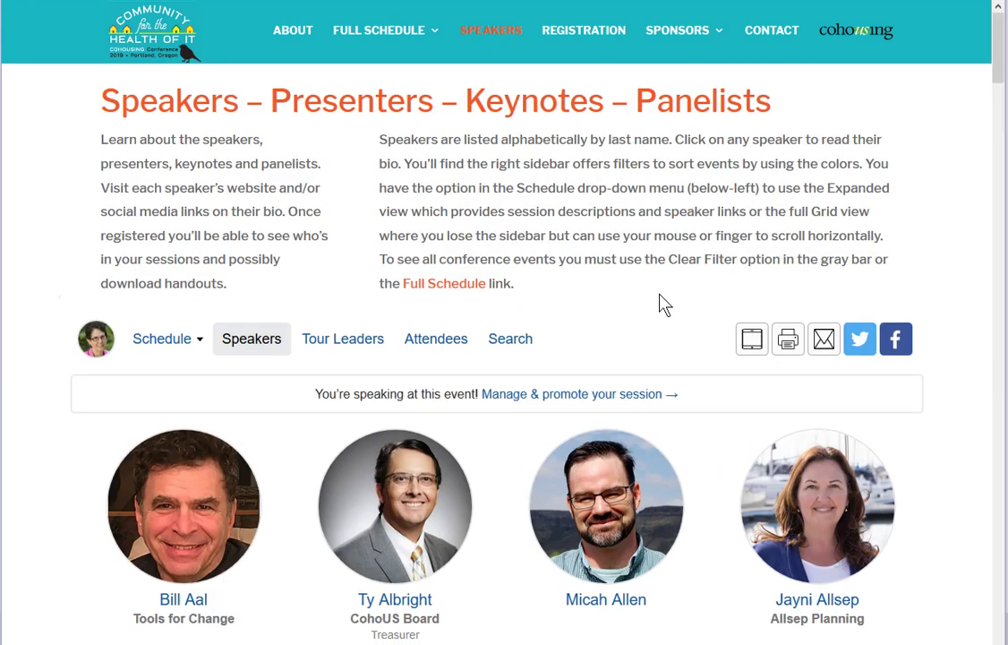
{"action": "scroll", "coordinate": [660, 304], "scroll_direction": "down", "scroll_amount": 5}
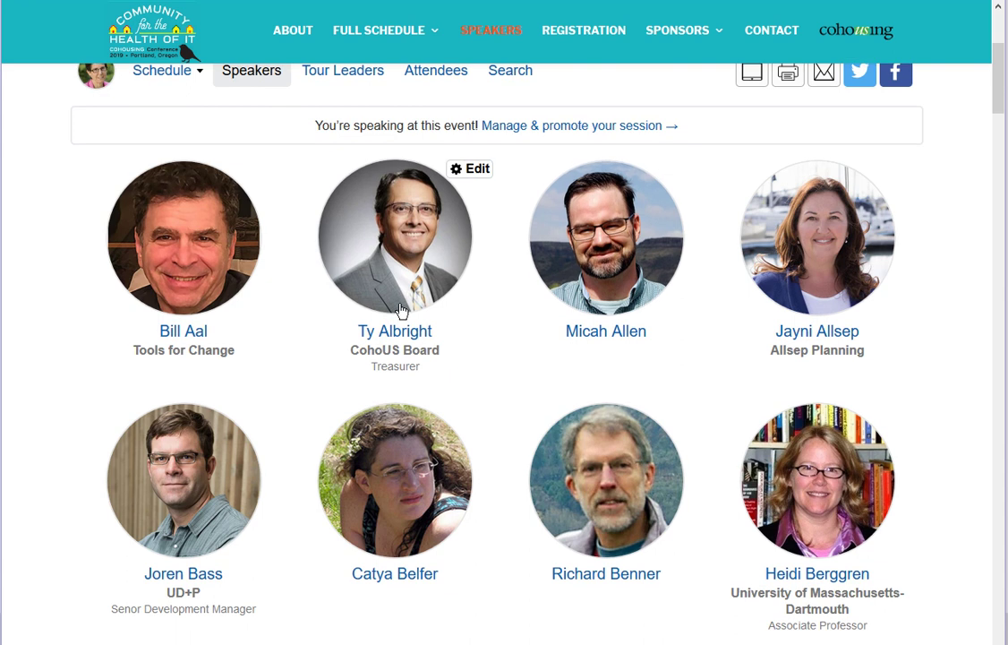